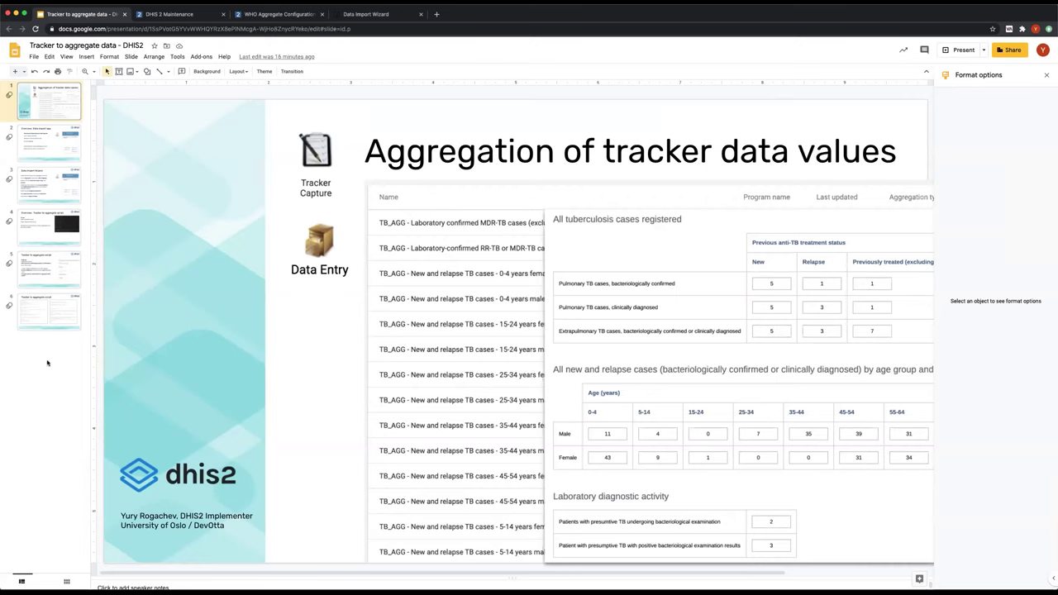
- Show slide 2, 'Overview: Data import app', presenting HISP Uganda's Data Import Wizard
{"action": "left_click", "coordinate": [53, 141]}
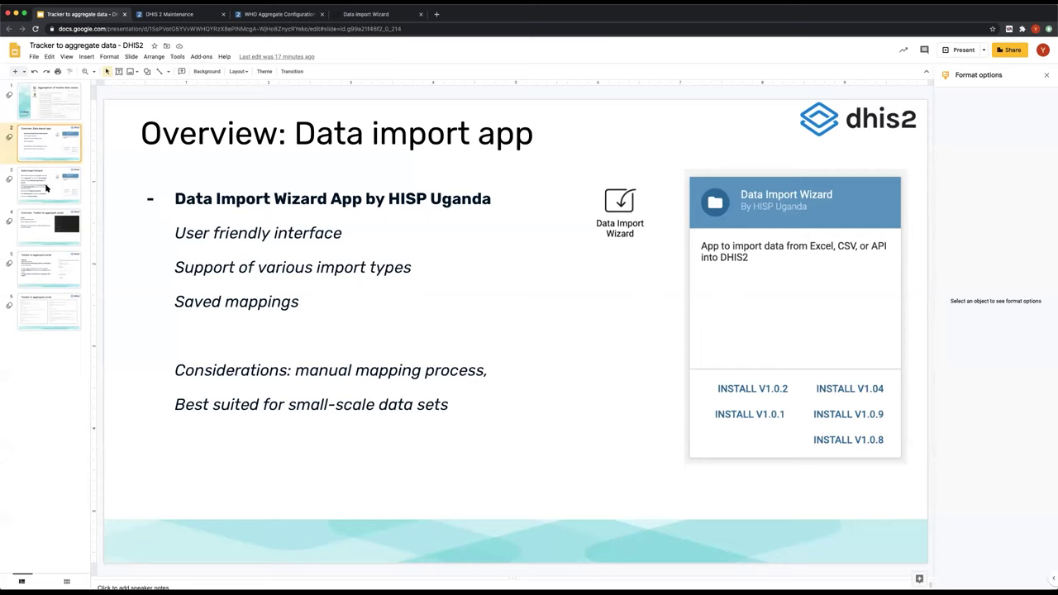
- Present the Data Import Wizard steps slide, then bring up the TB Case Surveillance program indicator list
{"action": "left_click", "coordinate": [46, 189]}
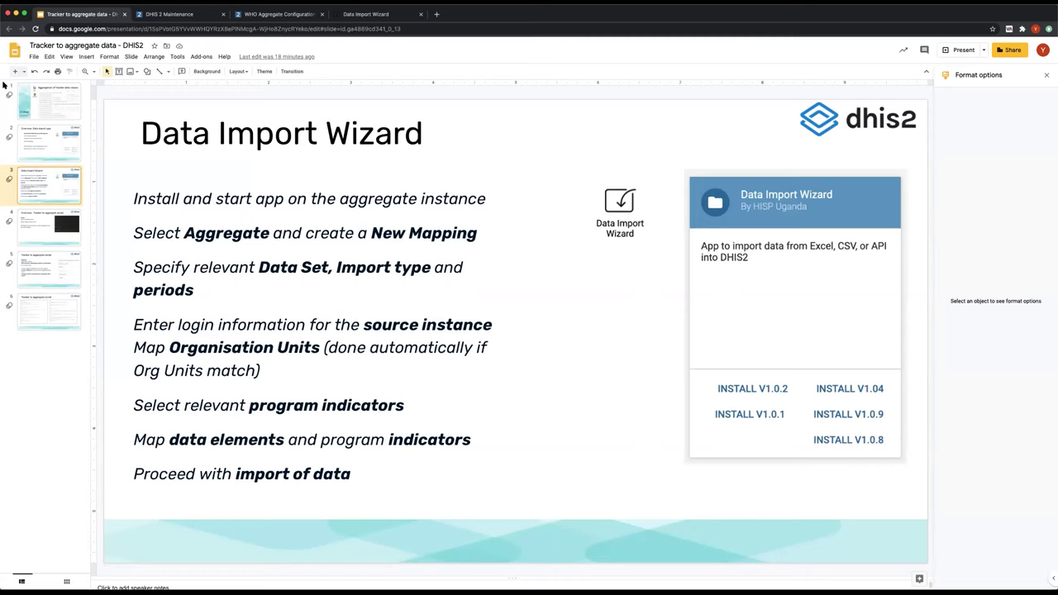
{"action": "key", "text": "ctrl+Tab"}
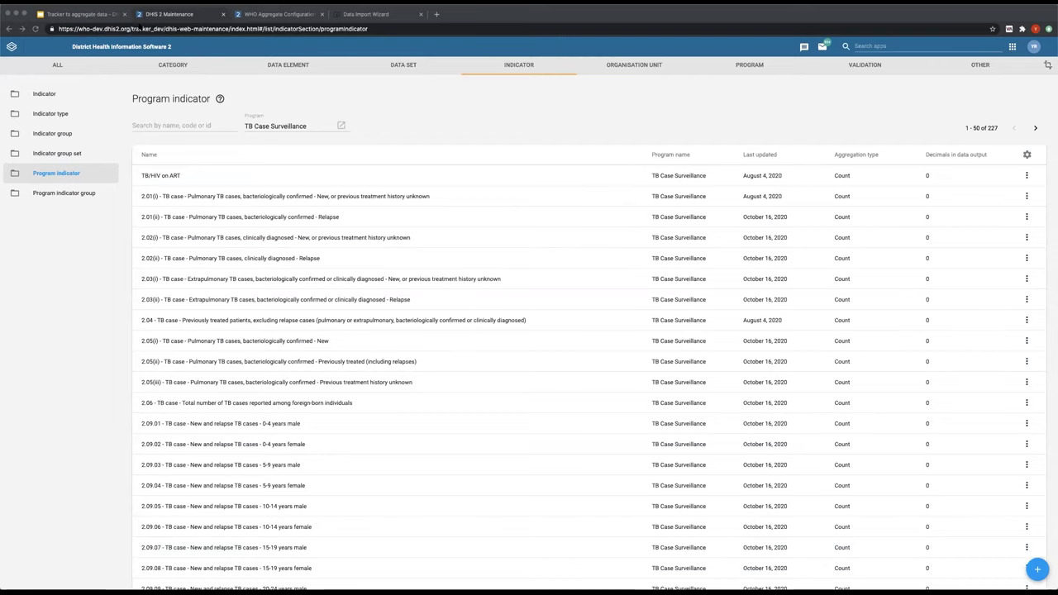
{"action": "scroll", "coordinate": [196, 169], "scroll_direction": "down", "scroll_amount": 2}
{"action": "scroll", "coordinate": [201, 236], "scroll_direction": "up", "scroll_amount": 2}
{"action": "scroll", "coordinate": [201, 238], "scroll_direction": "down", "scroll_amount": 3}
{"action": "scroll", "coordinate": [151, 135], "scroll_direction": "up", "scroll_amount": 3}
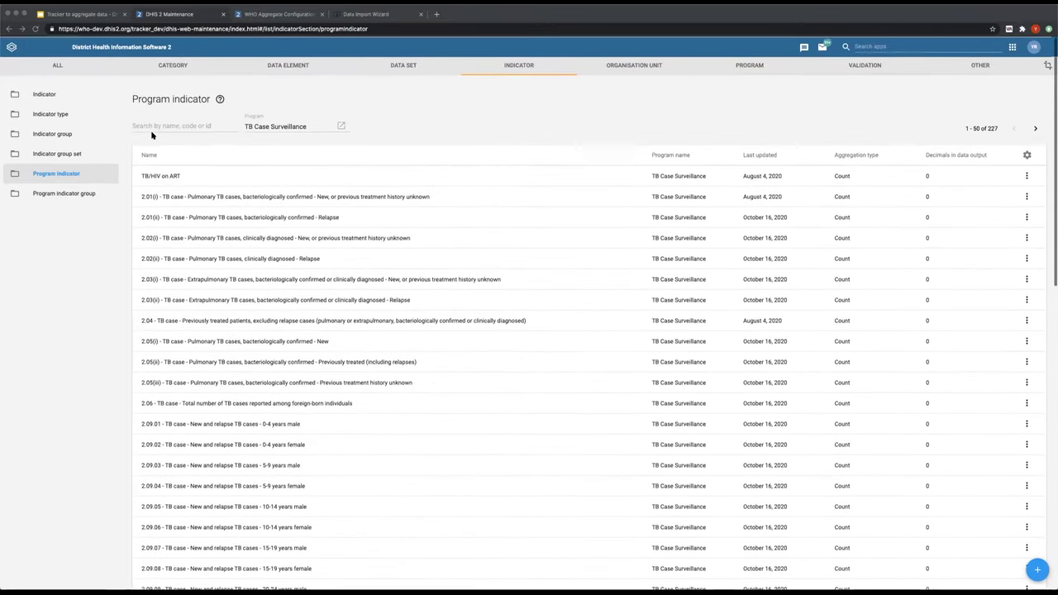
{"action": "scroll", "coordinate": [211, 294], "scroll_direction": "down", "scroll_amount": 3}
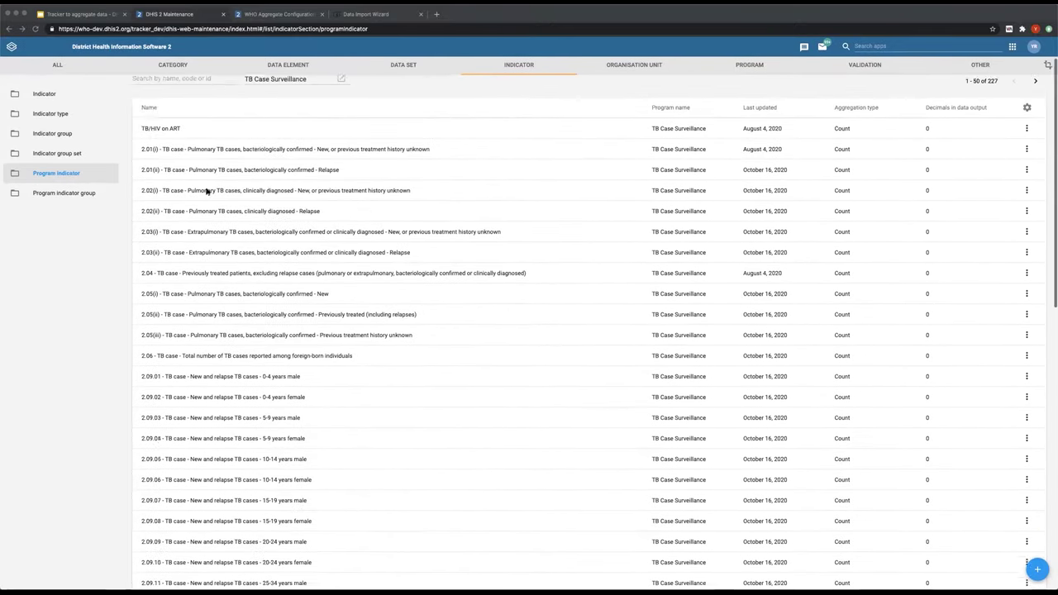
{"action": "scroll", "coordinate": [196, 138], "scroll_direction": "up", "scroll_amount": 4}
{"action": "scroll", "coordinate": [248, 174], "scroll_direction": "down", "scroll_amount": 1}
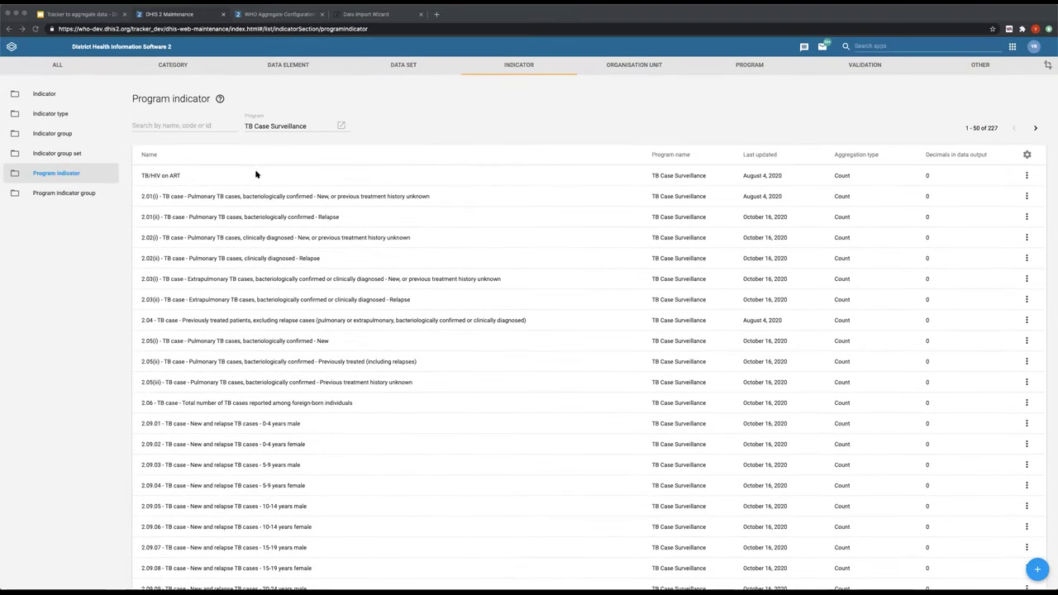
{"action": "scroll", "coordinate": [165, 249], "scroll_direction": "down", "scroll_amount": 3}
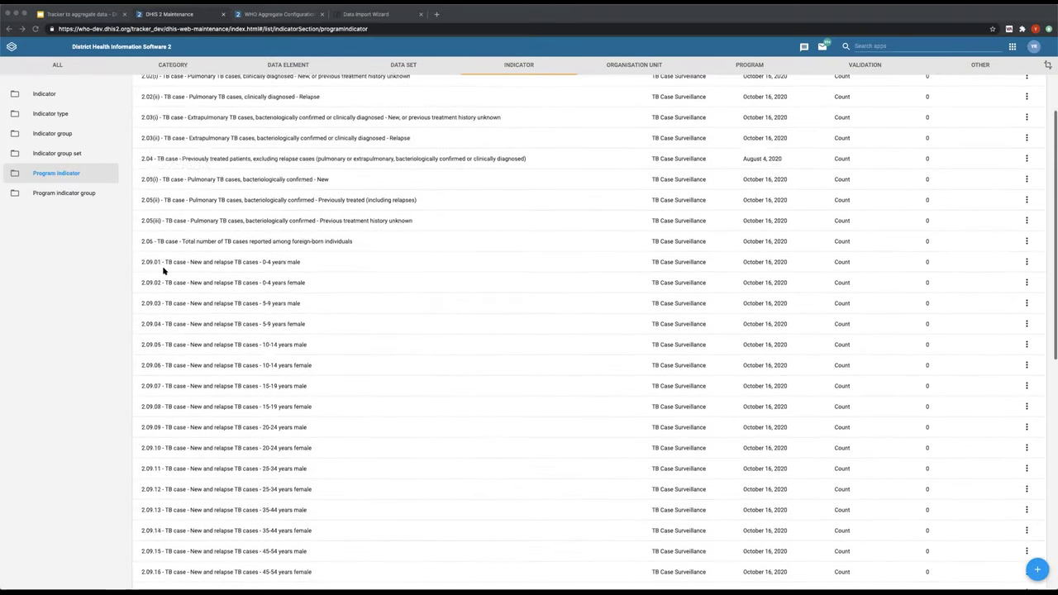
{"action": "scroll", "coordinate": [153, 256], "scroll_direction": "down", "scroll_amount": 10}
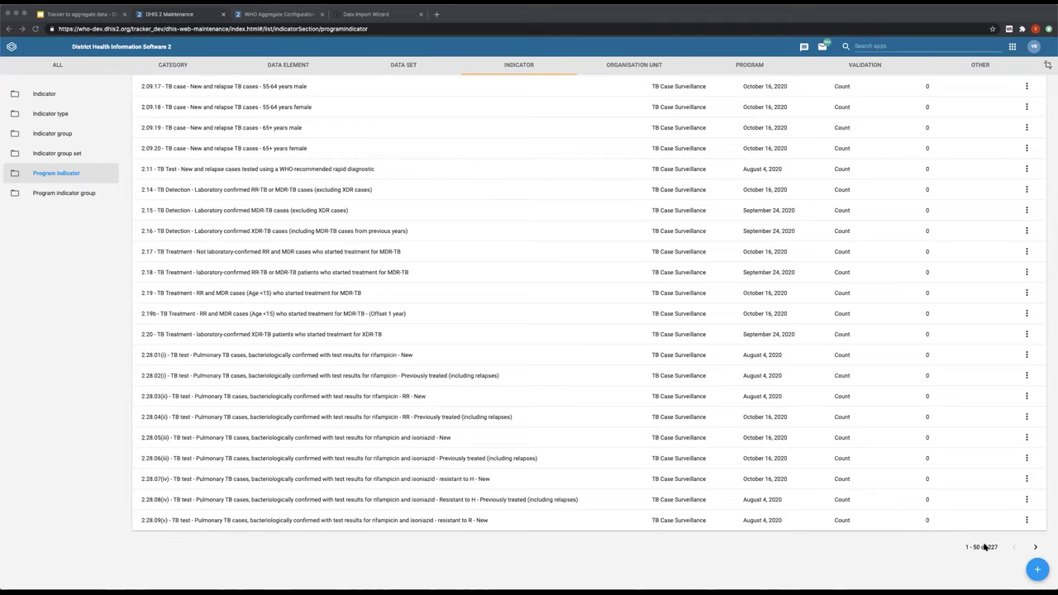
{"action": "scroll", "coordinate": [619, 444], "scroll_direction": "up", "scroll_amount": 15}
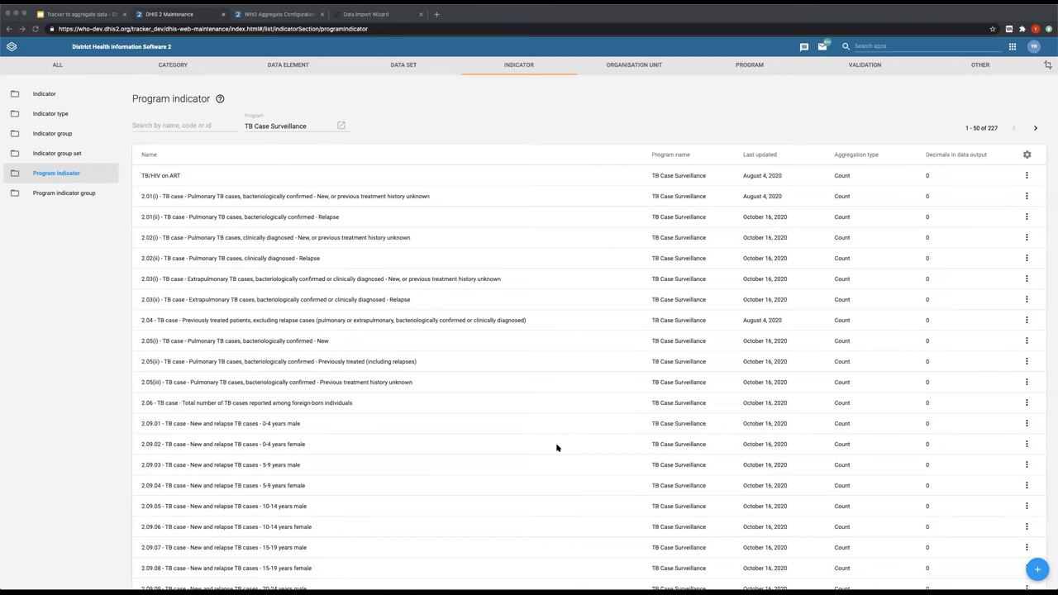
{"action": "scroll", "coordinate": [366, 459], "scroll_direction": "down", "scroll_amount": 4}
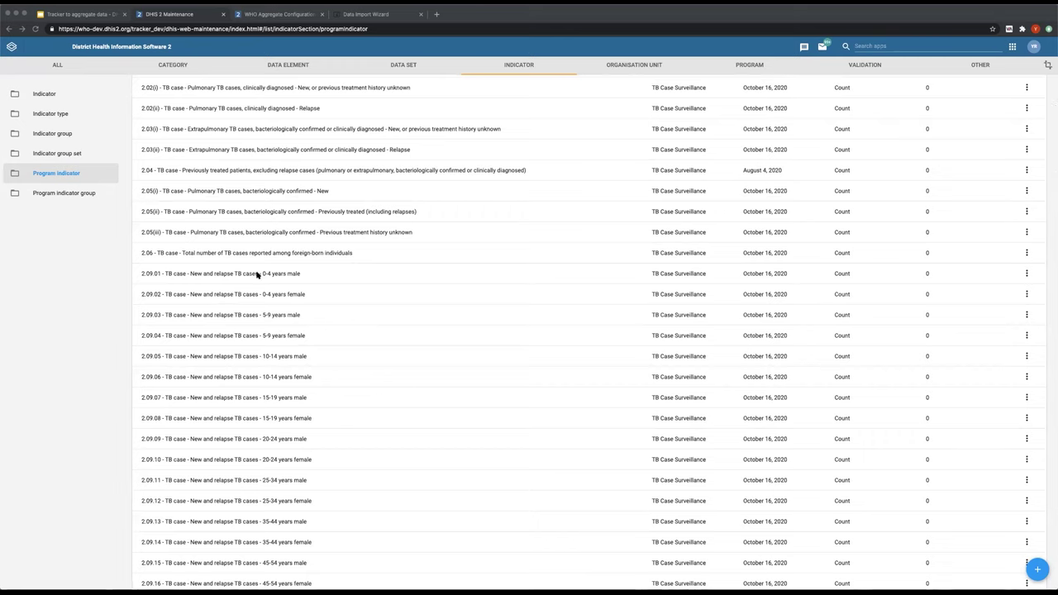
{"action": "scroll", "coordinate": [291, 279], "scroll_direction": "up", "scroll_amount": 4}
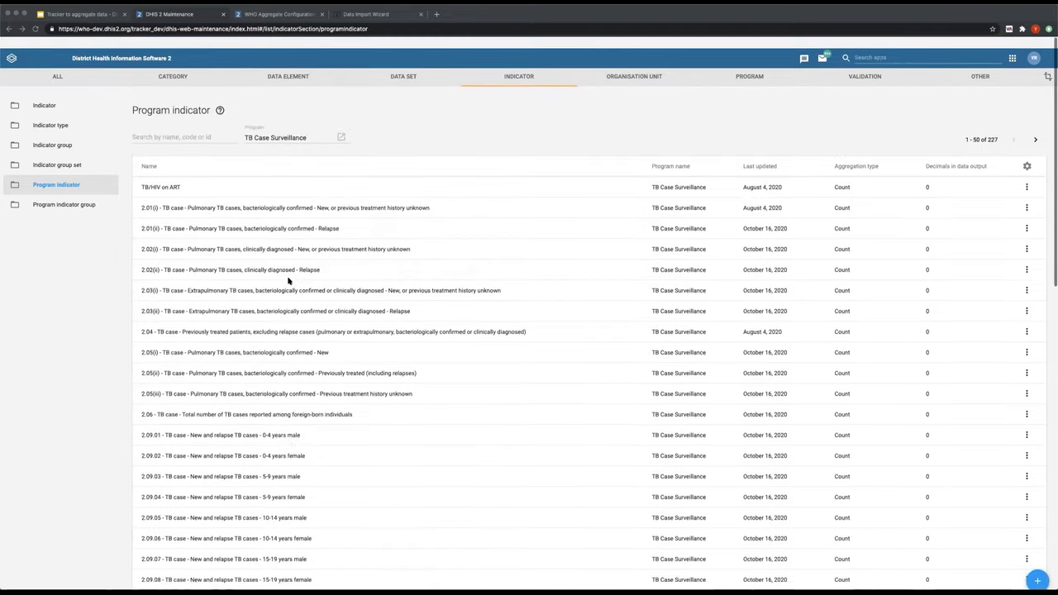
- Review the empty TB case notification form for Cardinal Hospital Gateway PHC, July - September 2020
{"action": "left_click", "coordinate": [265, 15]}
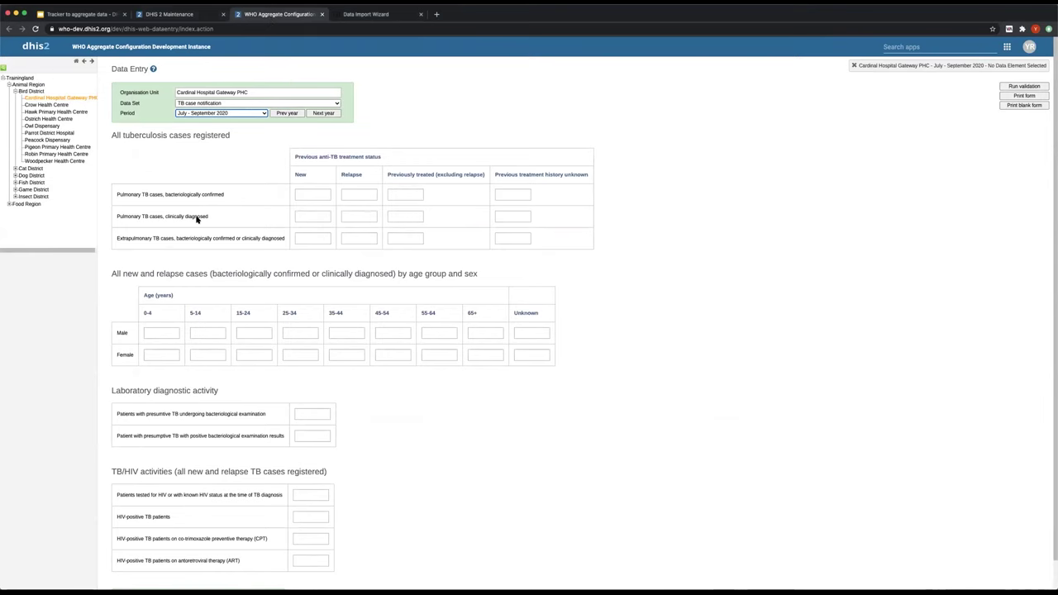
{"action": "scroll", "coordinate": [199, 218], "scroll_direction": "down", "scroll_amount": 2}
{"action": "scroll", "coordinate": [197, 219], "scroll_direction": "up", "scroll_amount": 2}
{"action": "scroll", "coordinate": [278, 353], "scroll_direction": "down", "scroll_amount": 2}
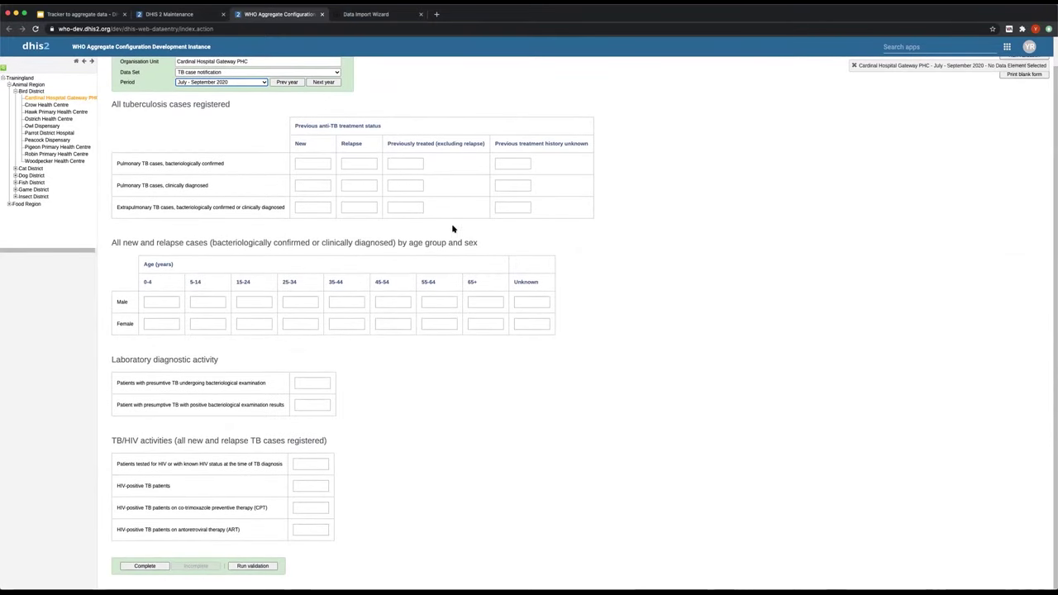
{"action": "scroll", "coordinate": [359, 216], "scroll_direction": "up", "scroll_amount": 2}
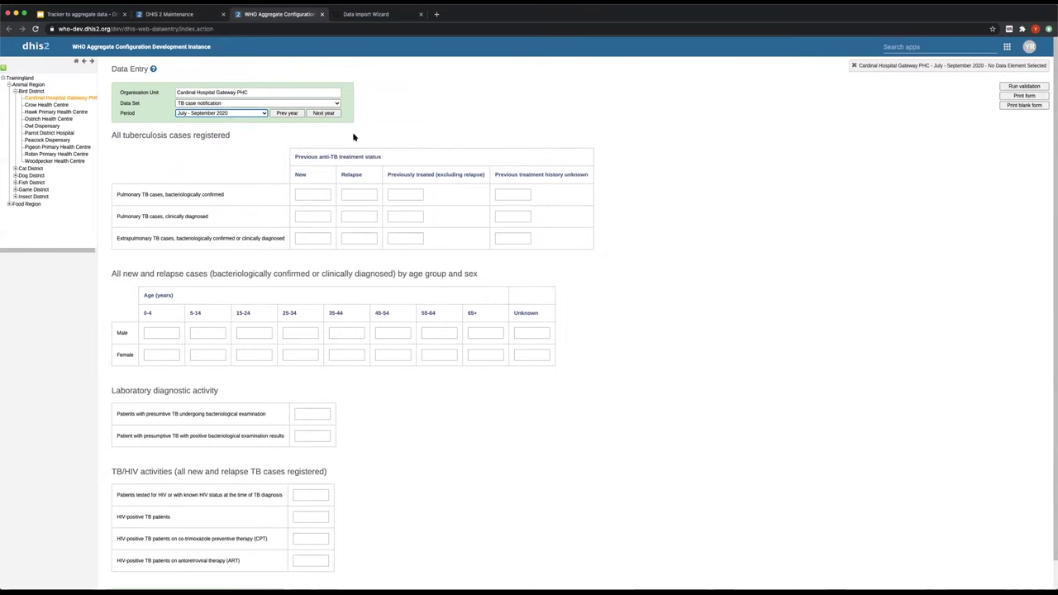
{"action": "scroll", "coordinate": [427, 540], "scroll_direction": "down", "scroll_amount": 2}
{"action": "scroll", "coordinate": [427, 540], "scroll_direction": "up", "scroll_amount": 2}
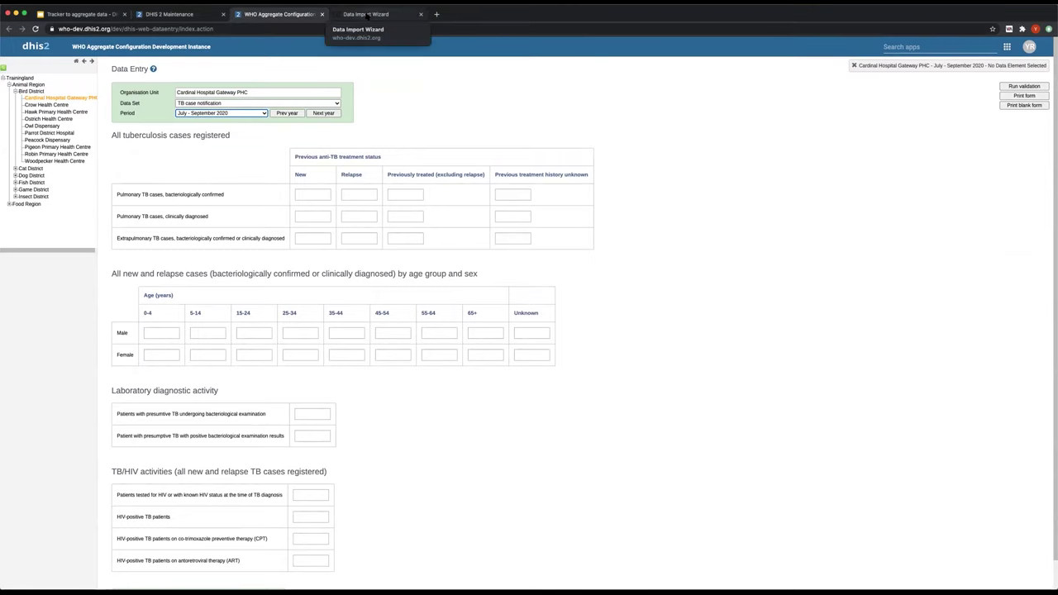
- Relaunch the Data Import Wizard app from the DHIS2 apps menu
{"action": "left_click", "coordinate": [369, 14]}
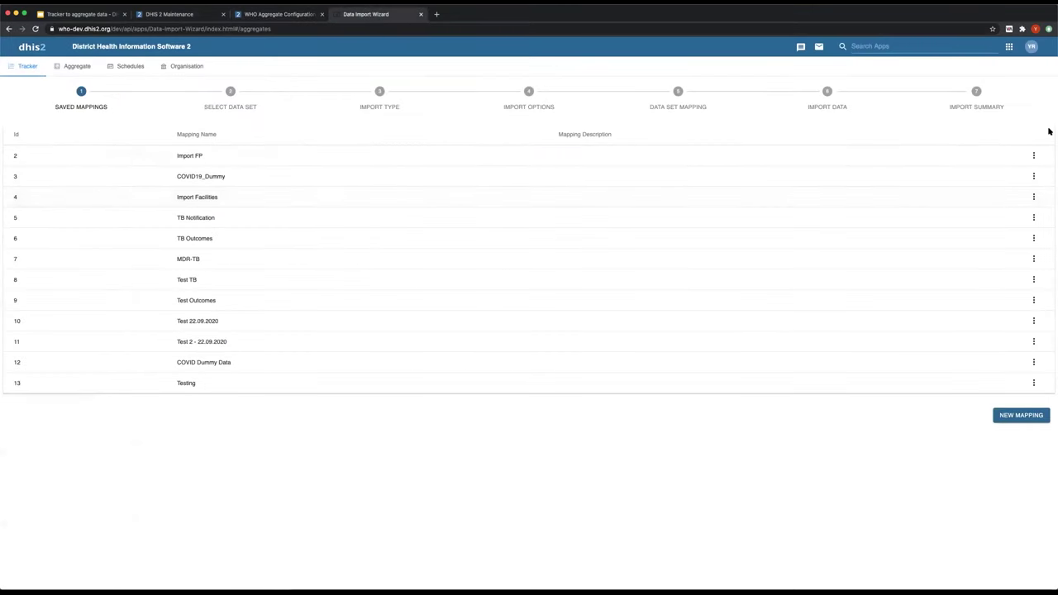
{"action": "left_click", "coordinate": [1009, 46]}
{"action": "scroll", "coordinate": [963, 200], "scroll_direction": "down", "scroll_amount": 5}
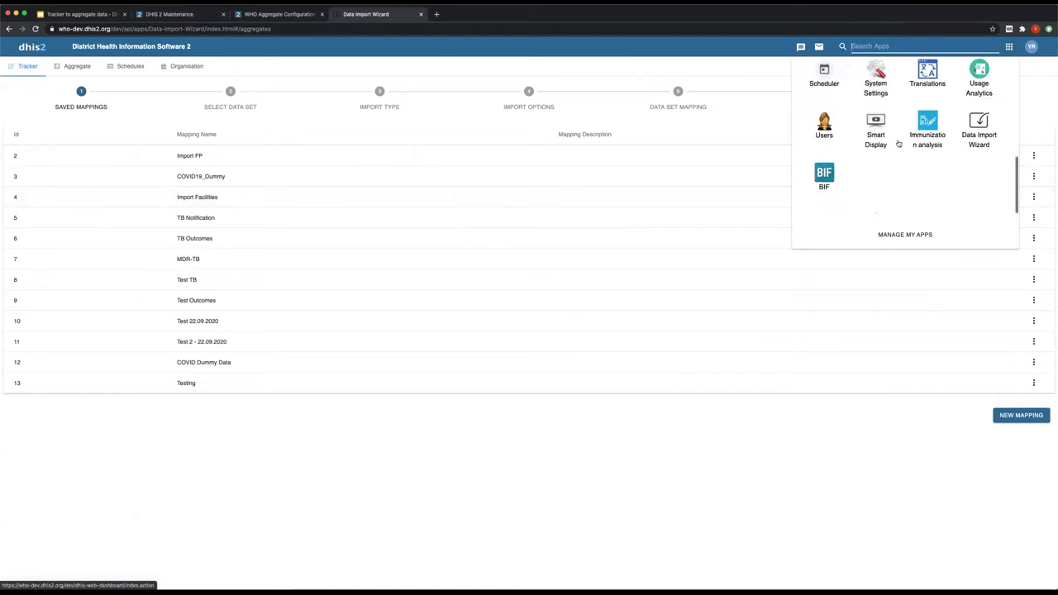
{"action": "left_click", "coordinate": [980, 132]}
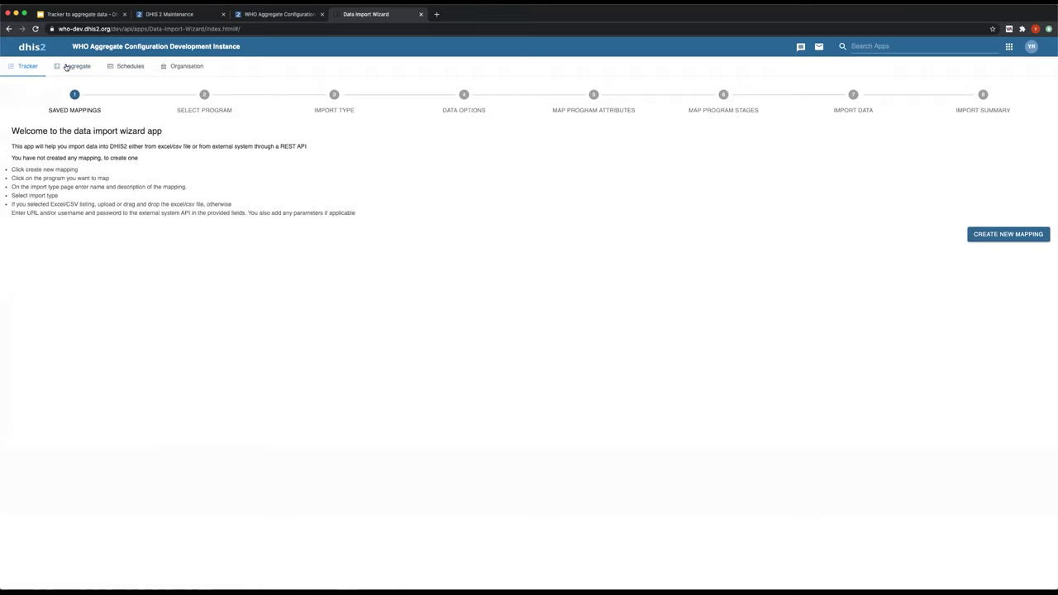
- Show the Aggregate saved mappings, including TB Notification, TB Outcomes and MDR-TB
{"action": "left_click", "coordinate": [73, 66]}
{"action": "left_click", "coordinate": [14, 69]}
{"action": "left_click", "coordinate": [78, 72]}
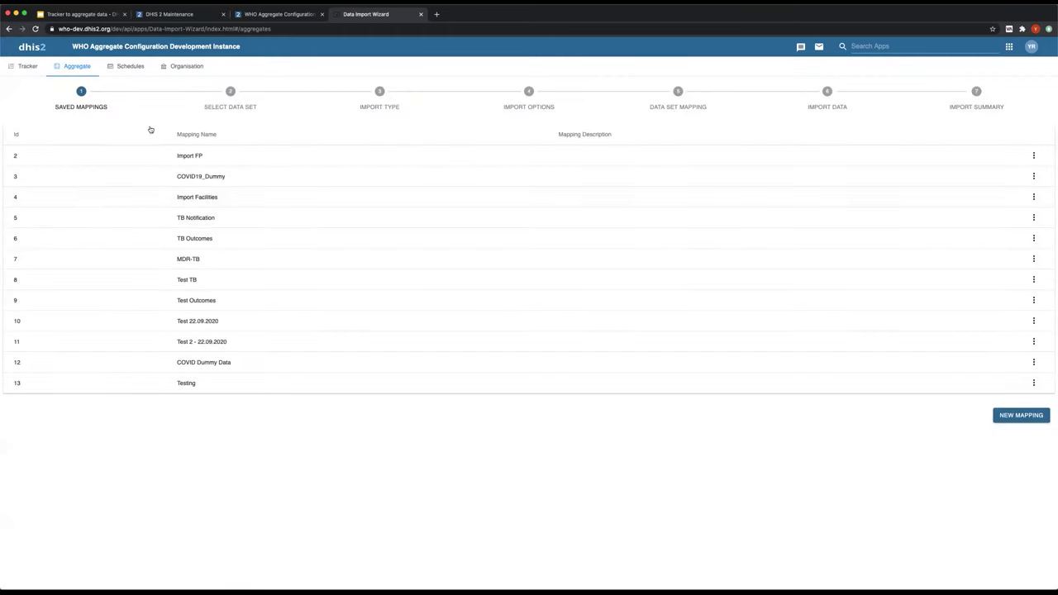
- Start a new aggregate mapping and page through the available data sets
{"action": "left_click", "coordinate": [1020, 417]}
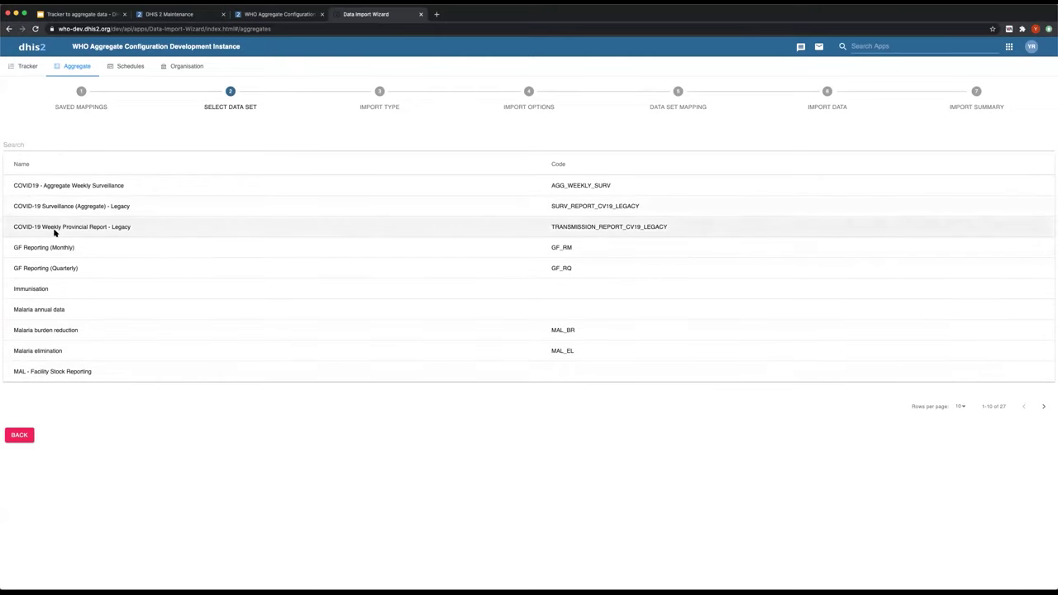
{"action": "left_click", "coordinate": [1043, 407]}
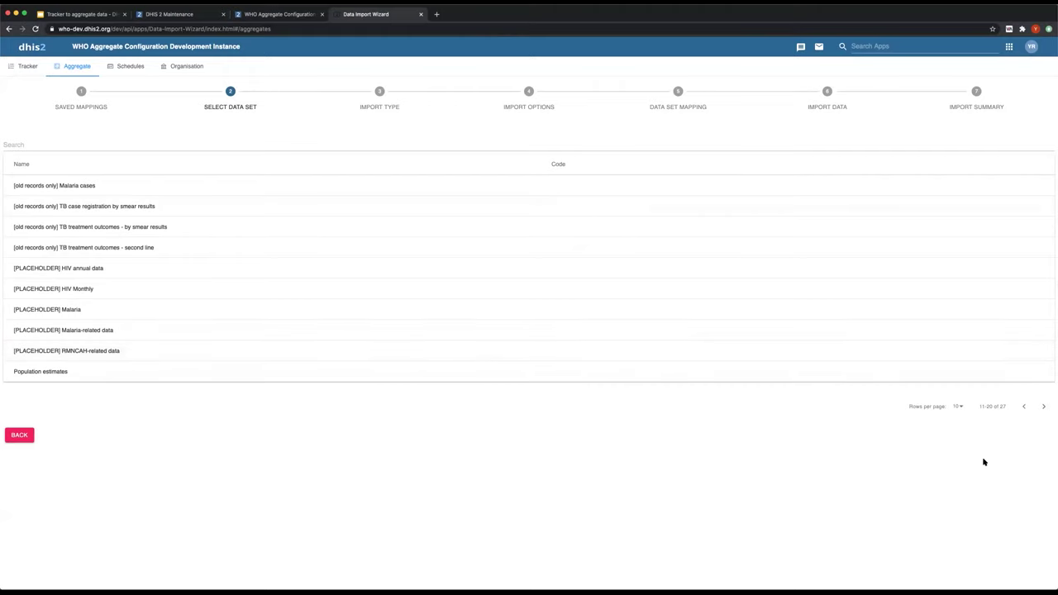
{"action": "left_click", "coordinate": [1024, 408]}
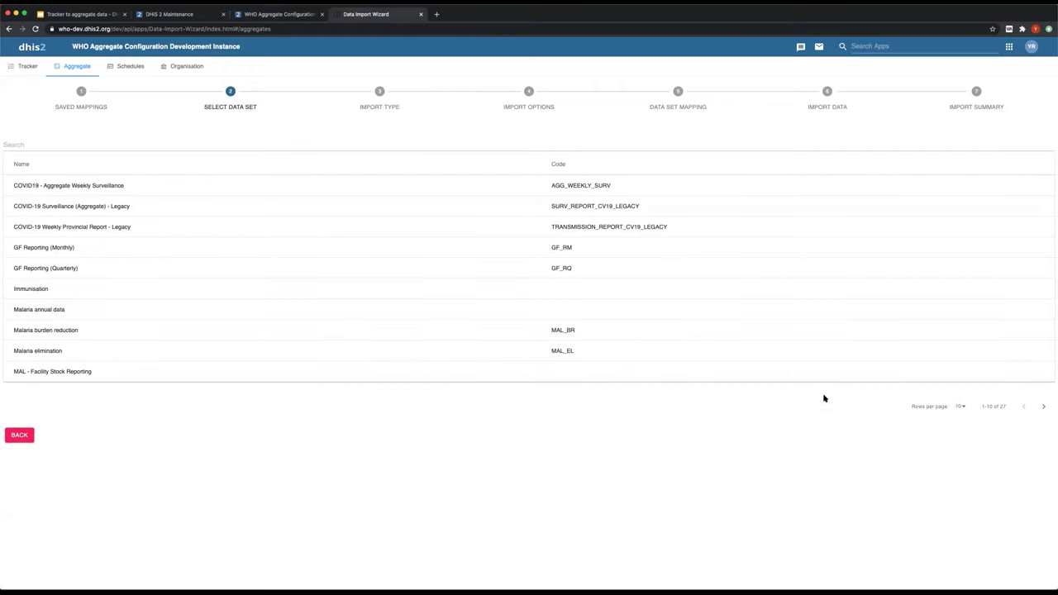
{"action": "left_click", "coordinate": [1044, 407]}
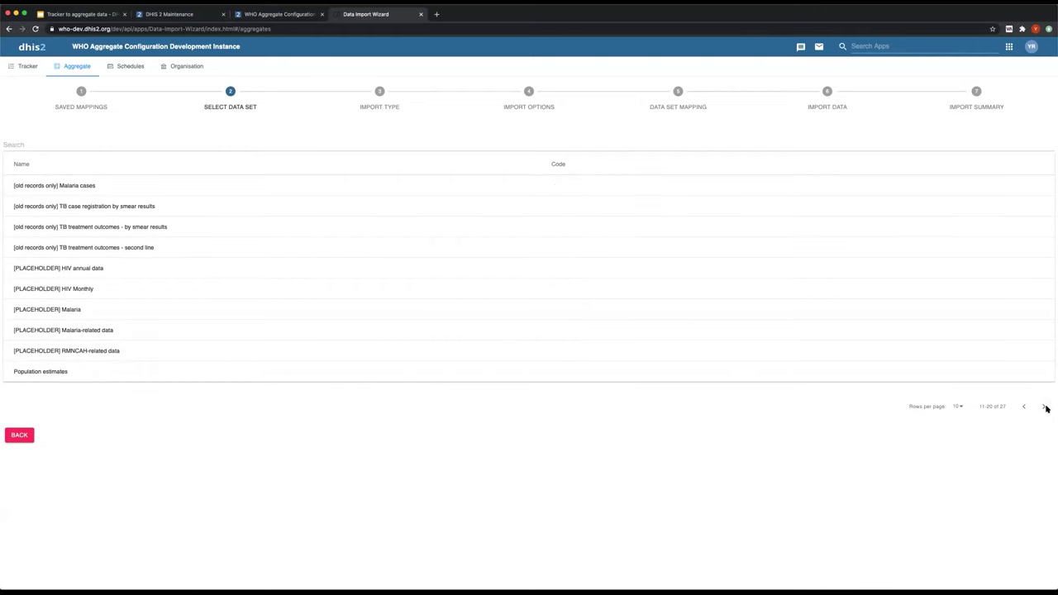
{"action": "left_click", "coordinate": [1046, 408]}
- Name the mapping DQ_Academy, importing DHIS2 Indicators to DHIS2 Data Set from Program Indicators
{"action": "left_click", "coordinate": [66, 248]}
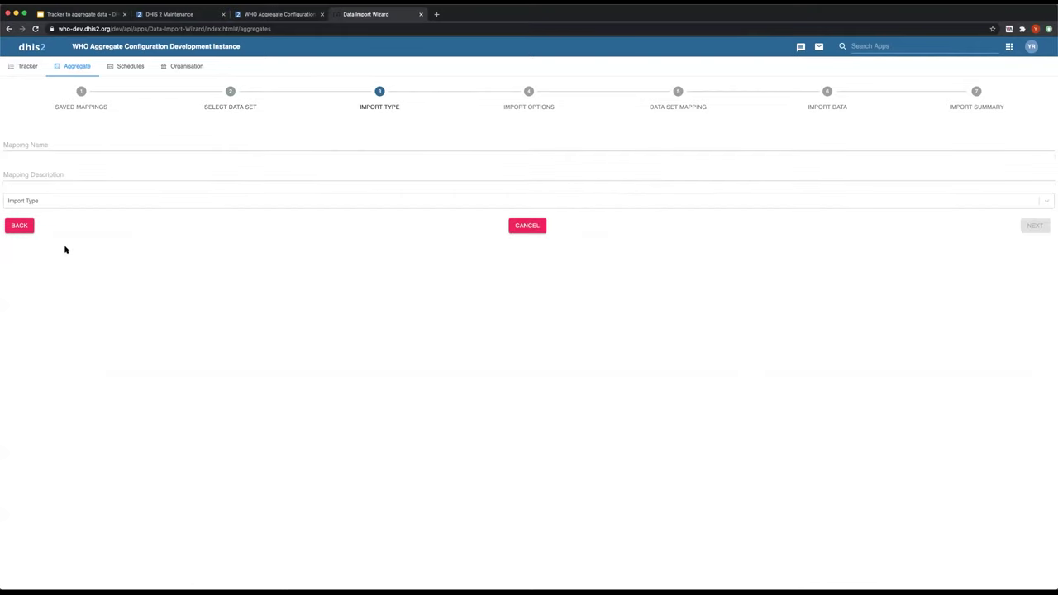
{"action": "left_click", "coordinate": [25, 140]}
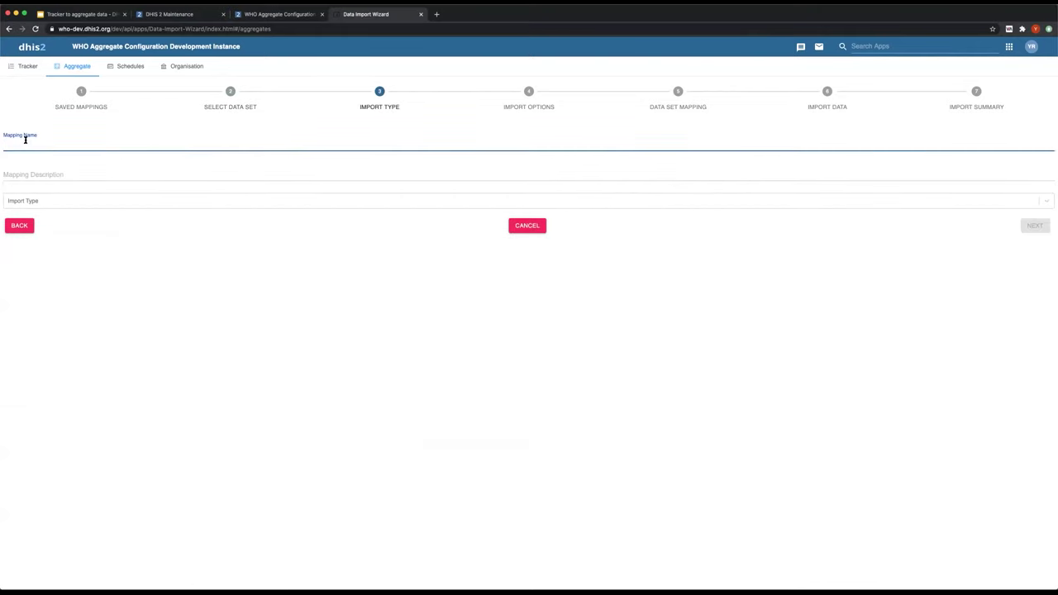
{"action": "type", "text": "DQ_Academy"}
{"action": "left_click", "coordinate": [32, 201]}
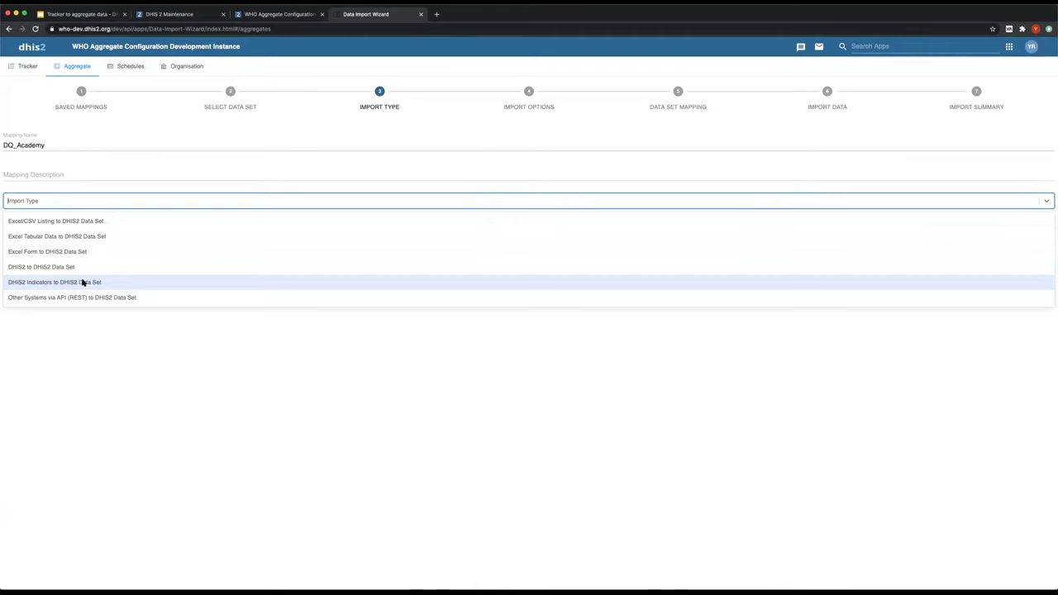
{"action": "left_click", "coordinate": [93, 282]}
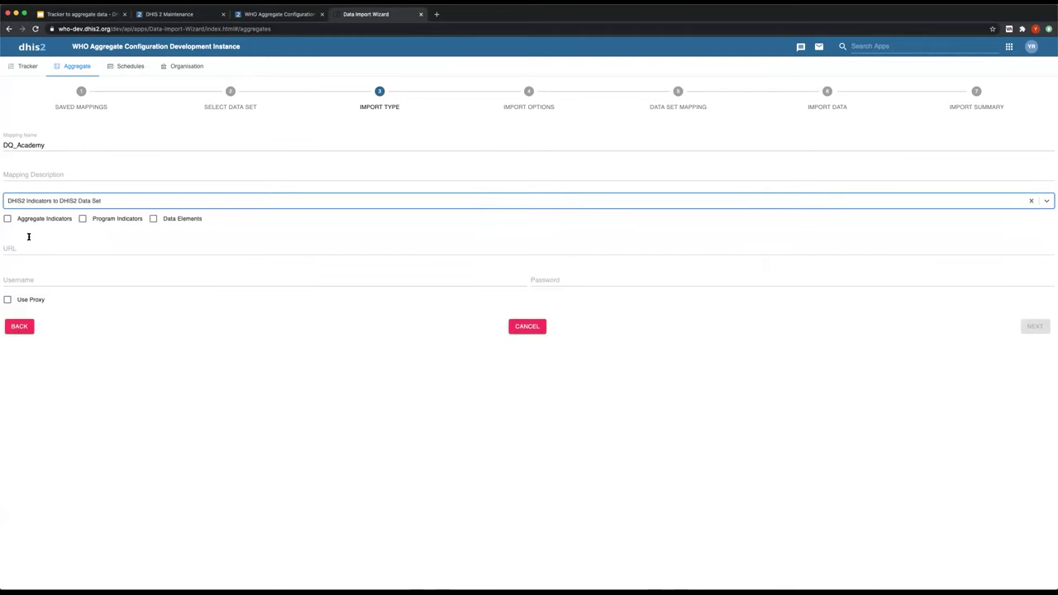
{"action": "left_click", "coordinate": [84, 218]}
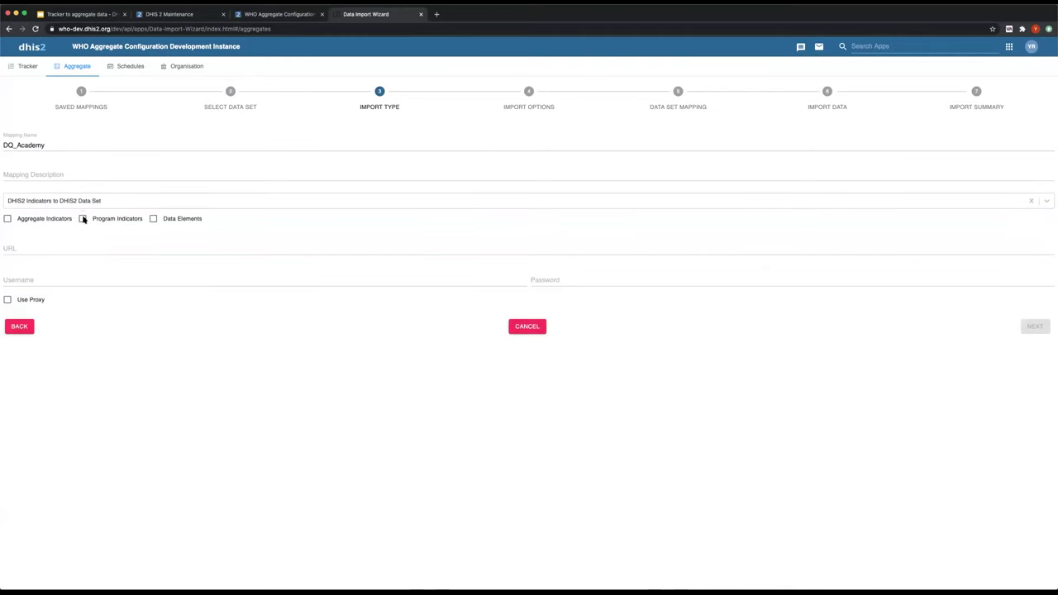
- Copy the tracker_dev server address from the Maintenance tab into the source URL field
{"action": "left_click", "coordinate": [39, 248]}
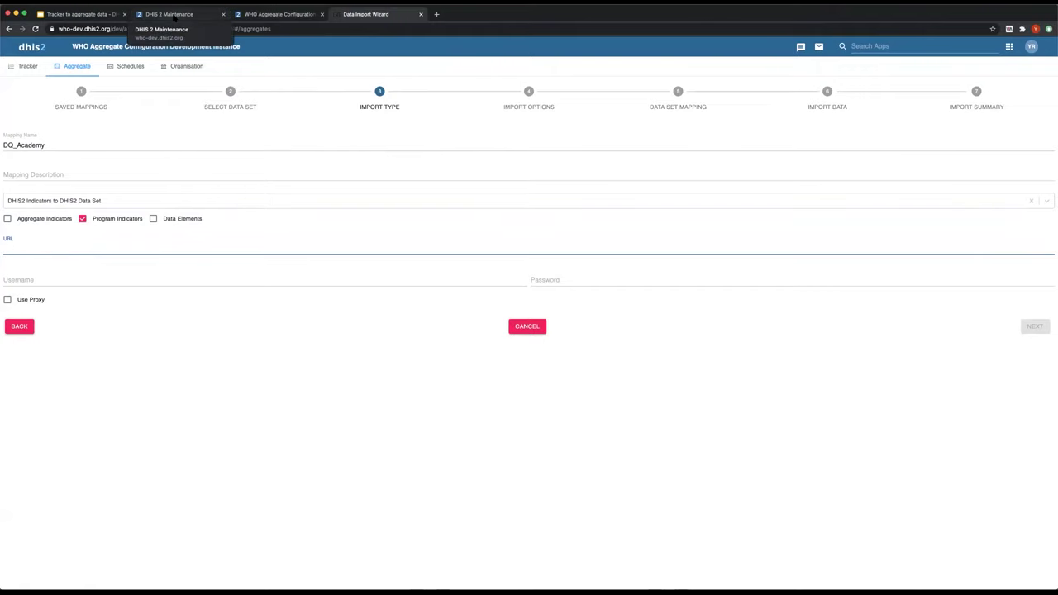
{"action": "left_click", "coordinate": [175, 15]}
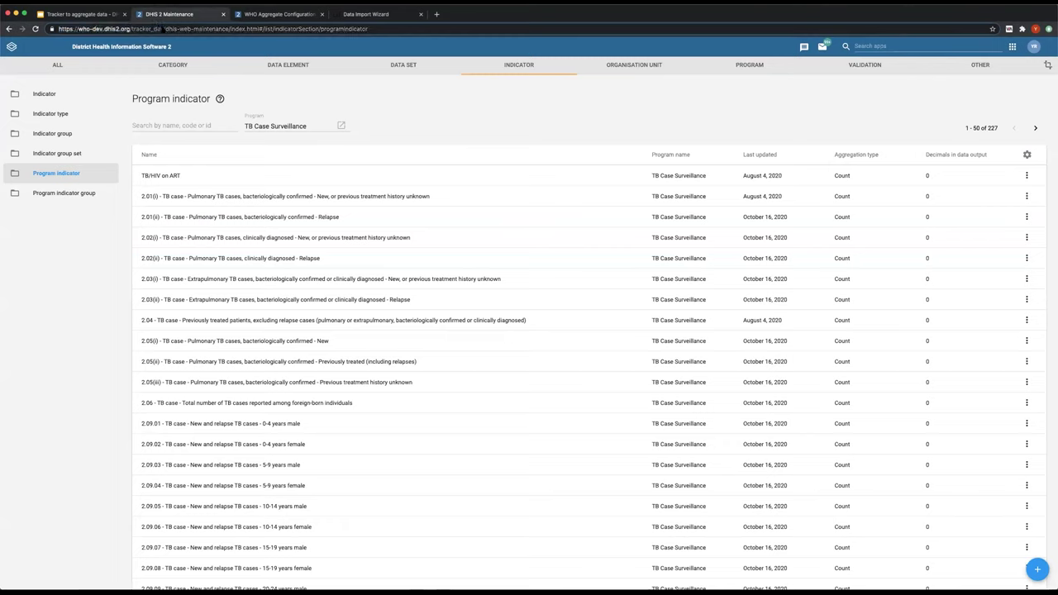
{"action": "left_click_drag", "start_coordinate": [163, 29], "coordinate": [48, 19]}
{"action": "key", "text": "super+c"}
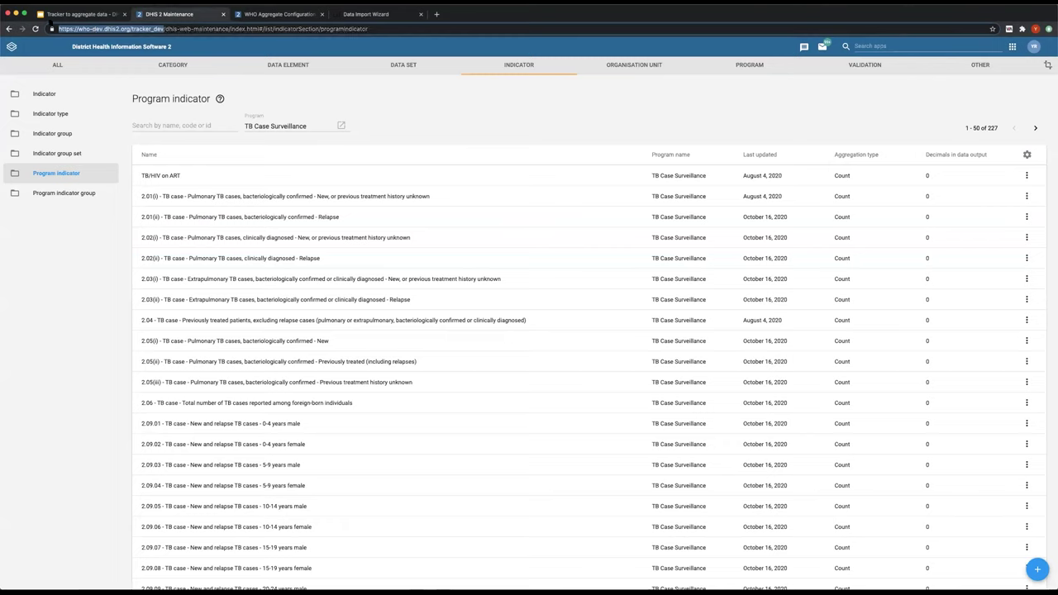
{"action": "left_click", "coordinate": [279, 14]}
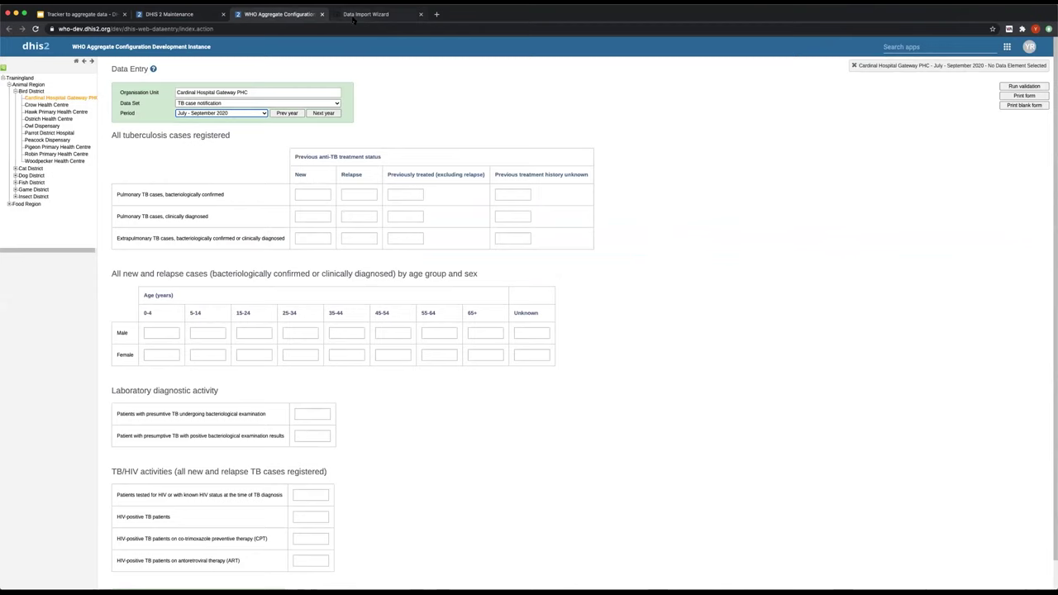
{"action": "left_click", "coordinate": [366, 14]}
{"action": "key", "text": "super+v"}
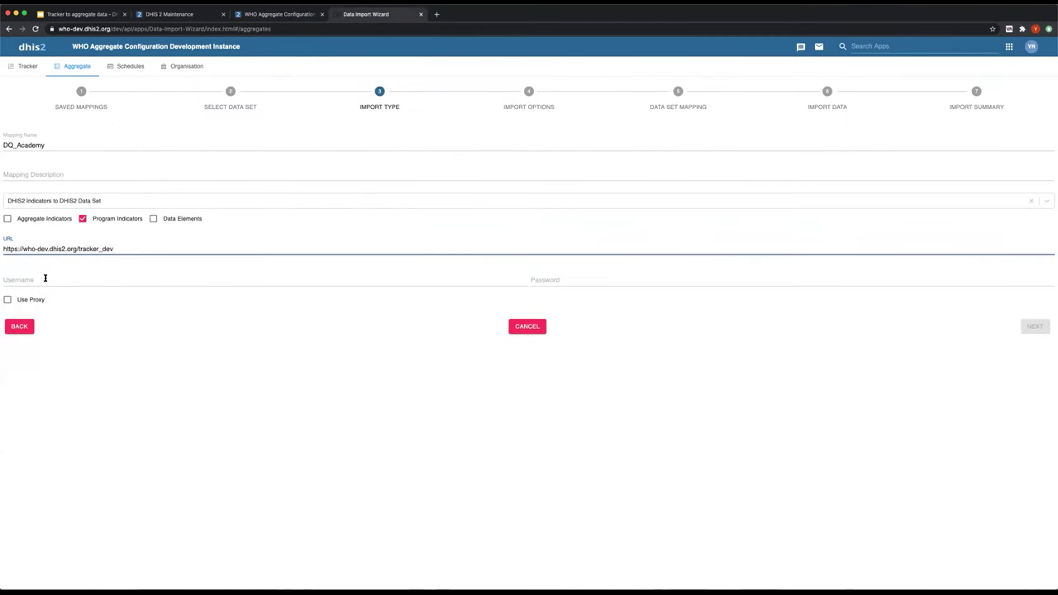
- Enter the tracker server username and password and continue to Import Options
{"action": "left_click", "coordinate": [46, 278]}
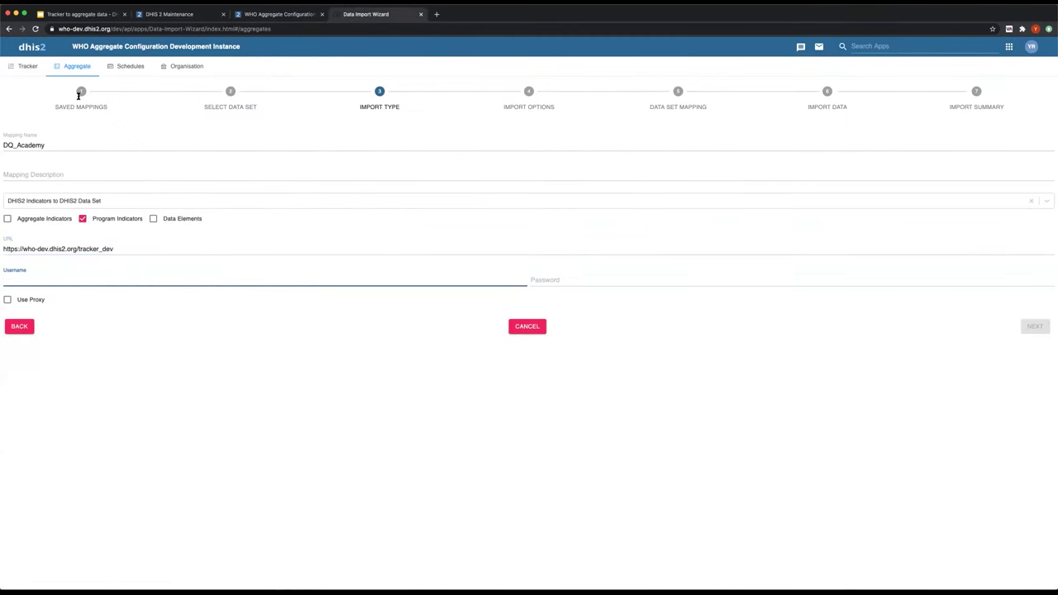
{"action": "left_click", "coordinate": [587, 271]}
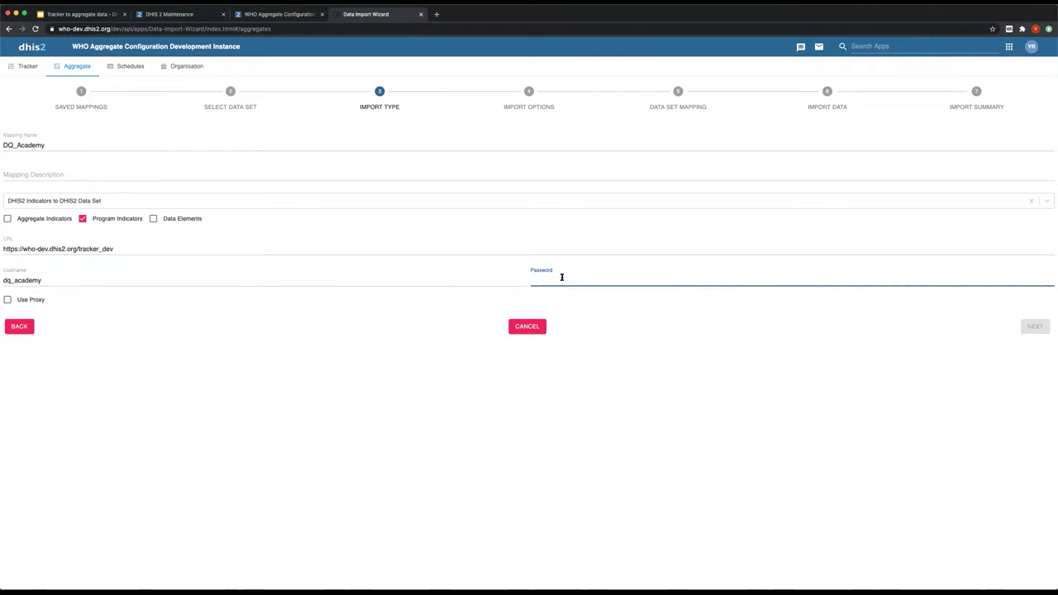
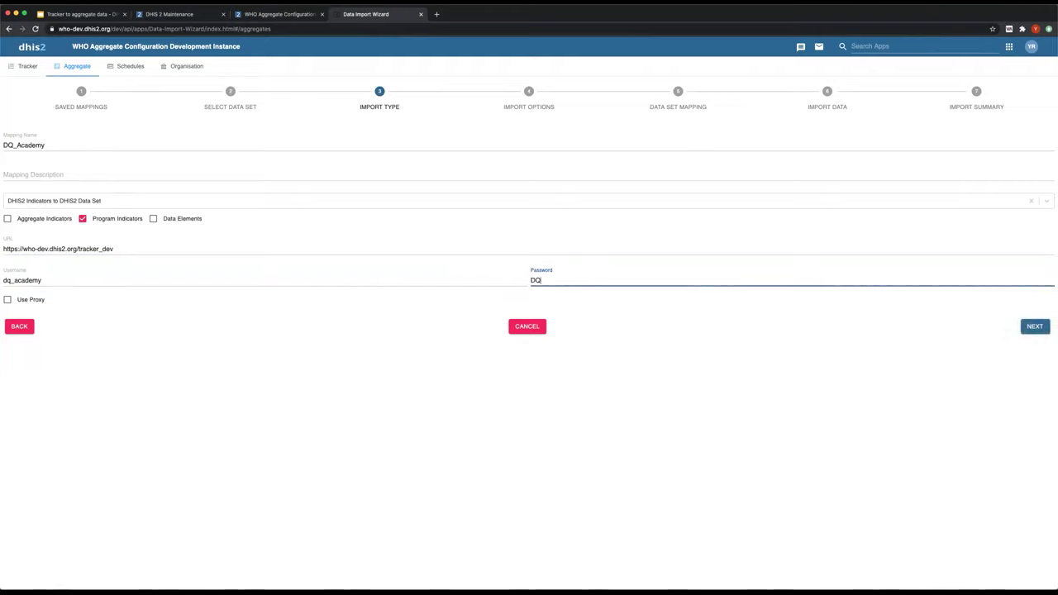
{"action": "key", "text": "BackSpace"}
{"action": "left_click", "coordinate": [1031, 327]}
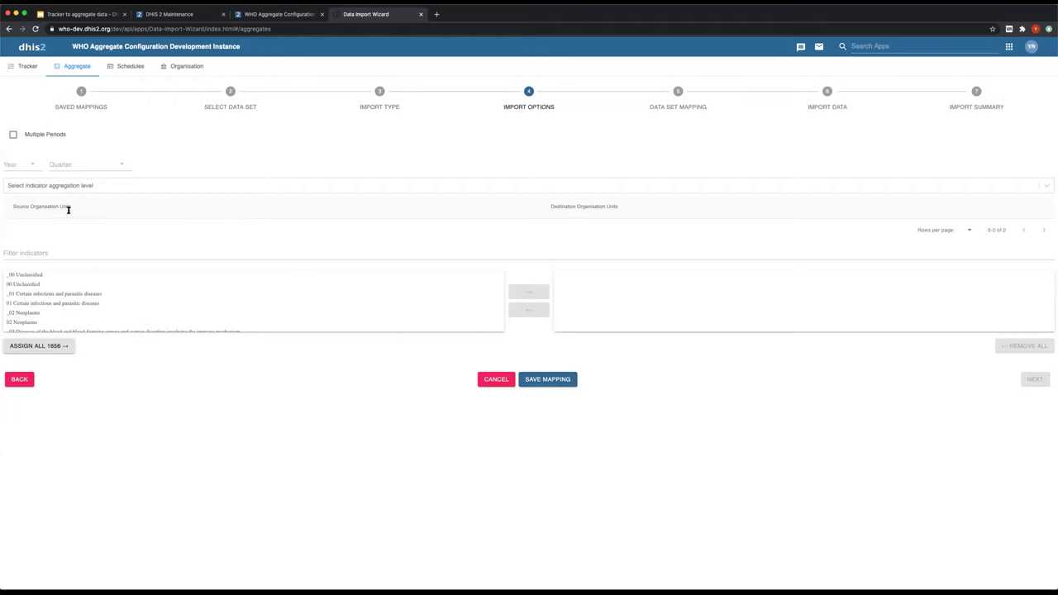
- Set the import period to 2020 Q1 with indicators aggregated at Facility level
{"action": "left_click", "coordinate": [28, 165]}
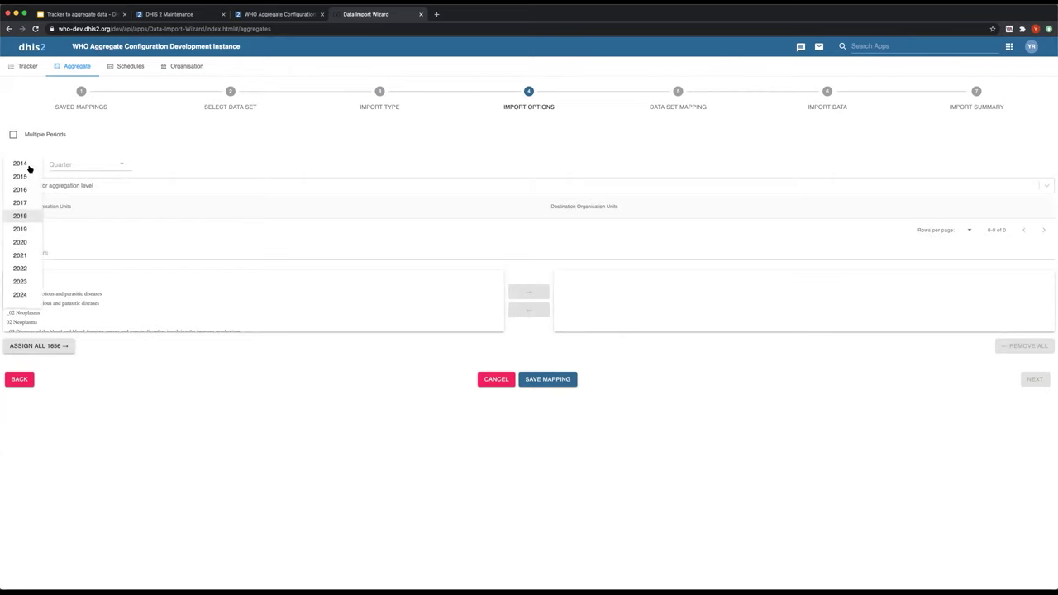
{"action": "left_click", "coordinate": [19, 242]}
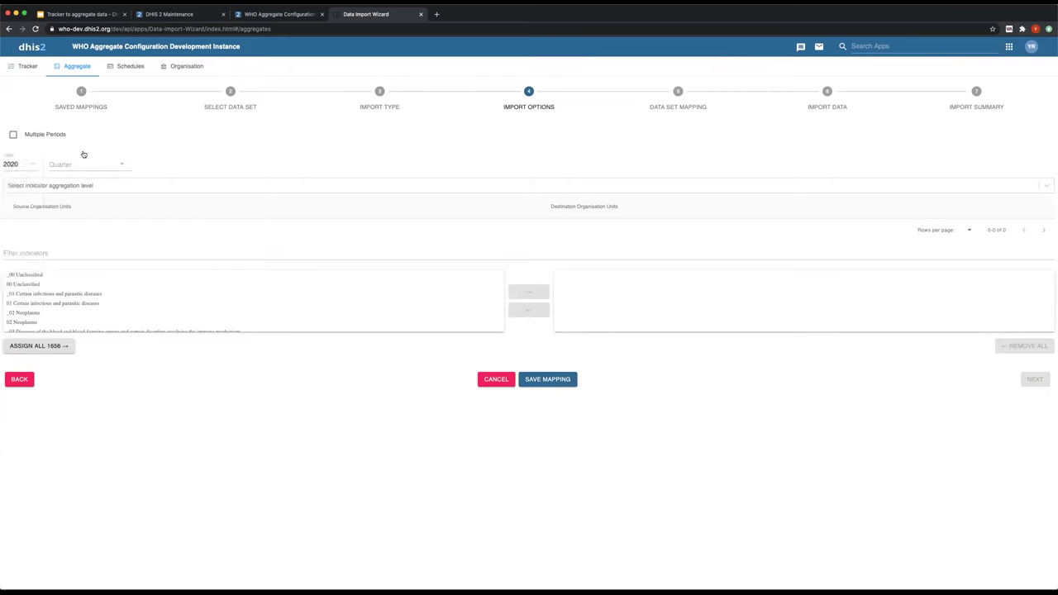
{"action": "left_click", "coordinate": [83, 161]}
{"action": "left_click", "coordinate": [68, 169]}
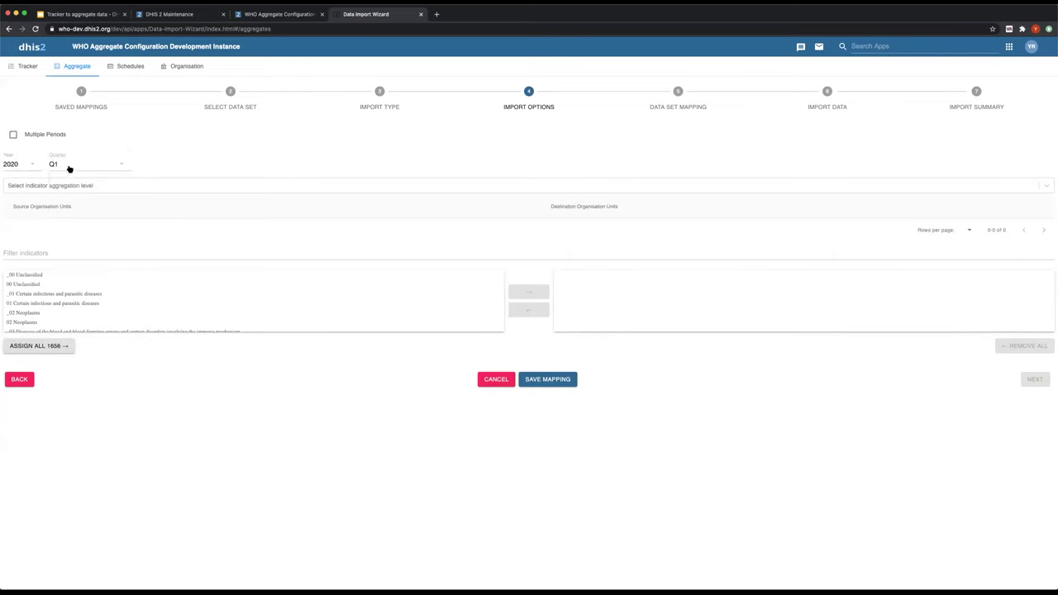
{"action": "left_click", "coordinate": [28, 189]}
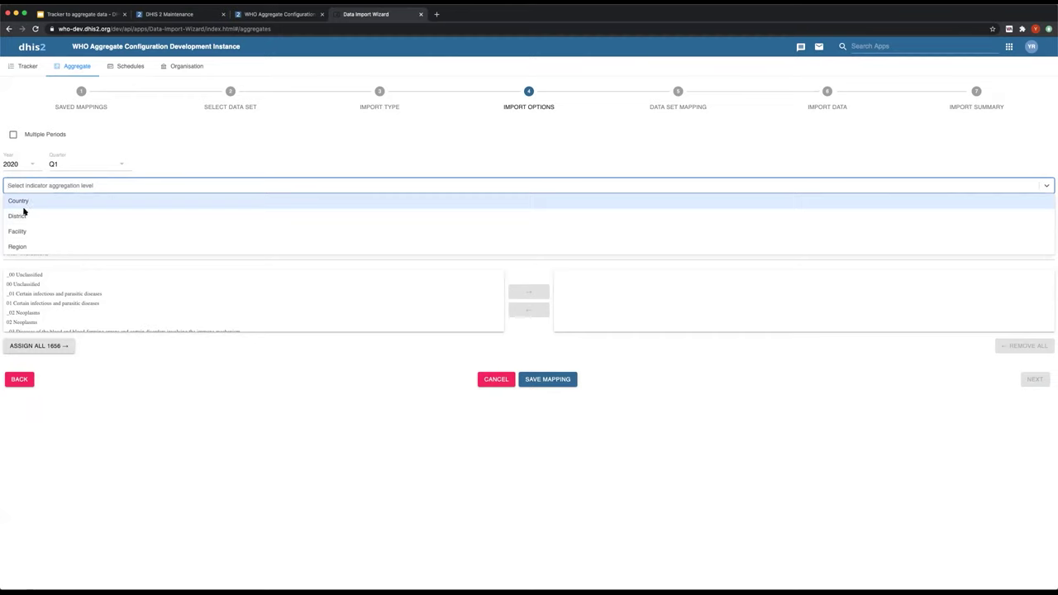
{"action": "left_click", "coordinate": [18, 232]}
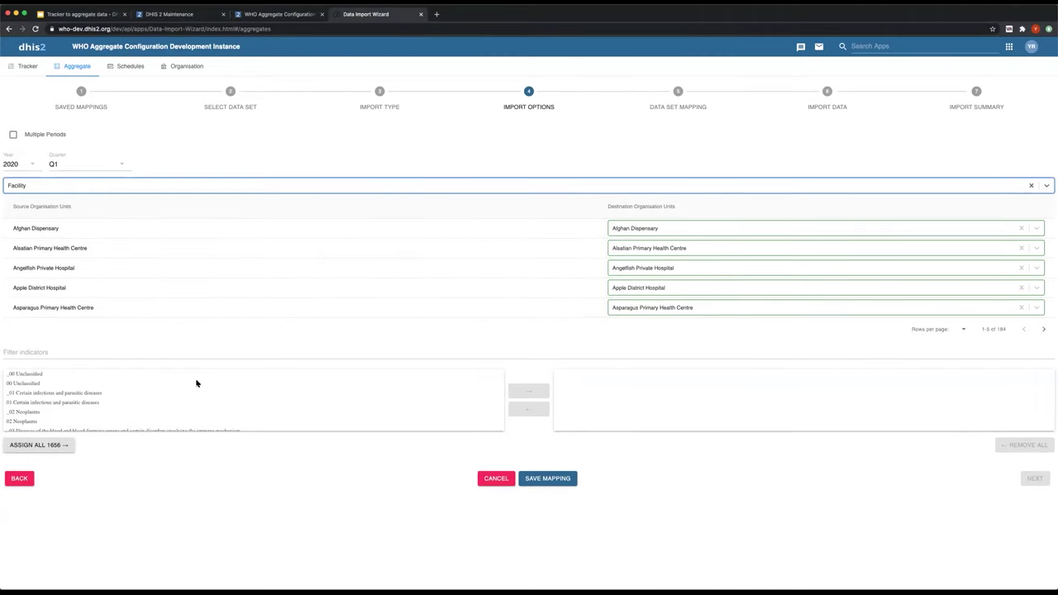
{"action": "scroll", "coordinate": [158, 406], "scroll_direction": "down", "scroll_amount": 10}
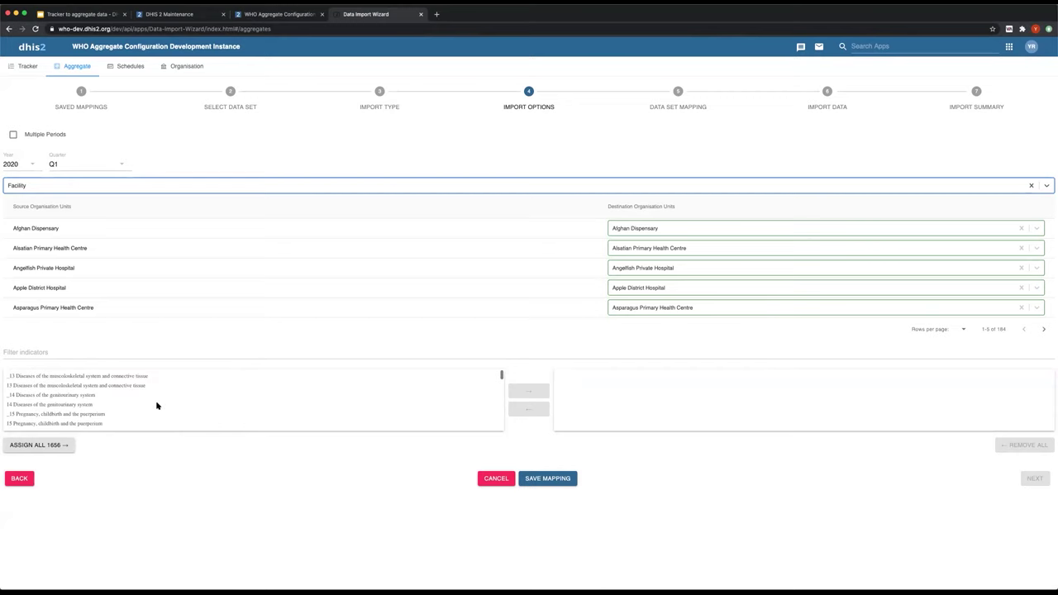
{"action": "scroll", "coordinate": [157, 406], "scroll_direction": "up", "scroll_amount": 10}
- Filter indicators by TB_AGG, assign all 88, and continue to Data Set Mapping
{"action": "left_click", "coordinate": [40, 353]}
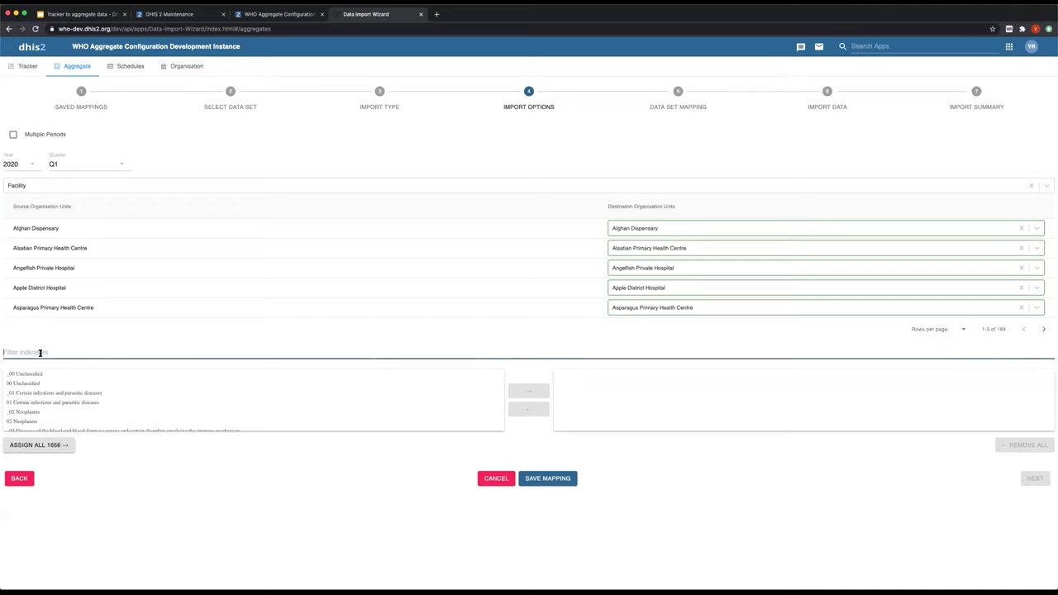
{"action": "type", "text": "T"}
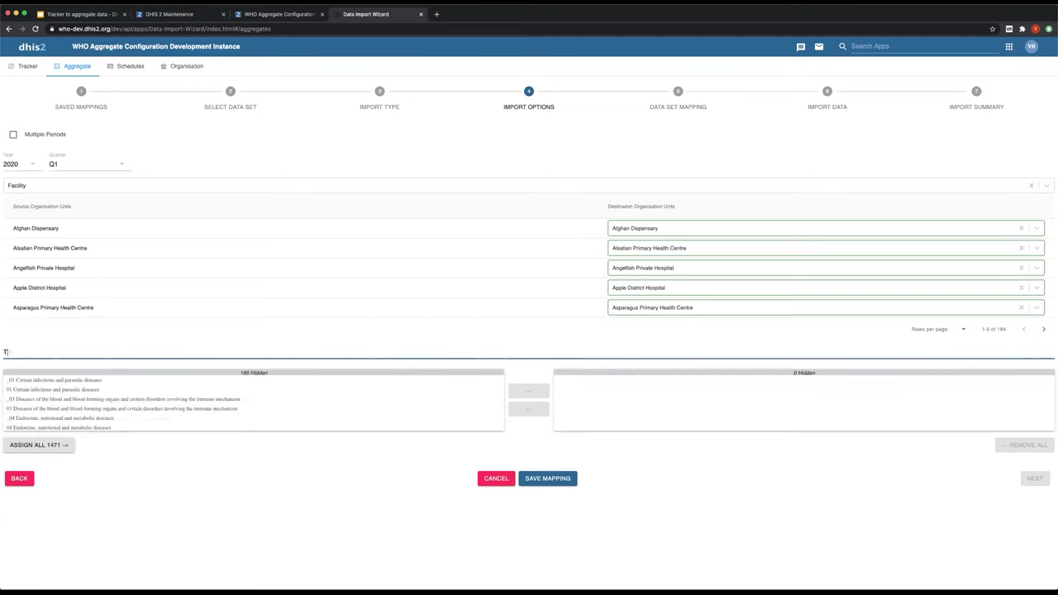
{"action": "type", "text": "B_AGG"}
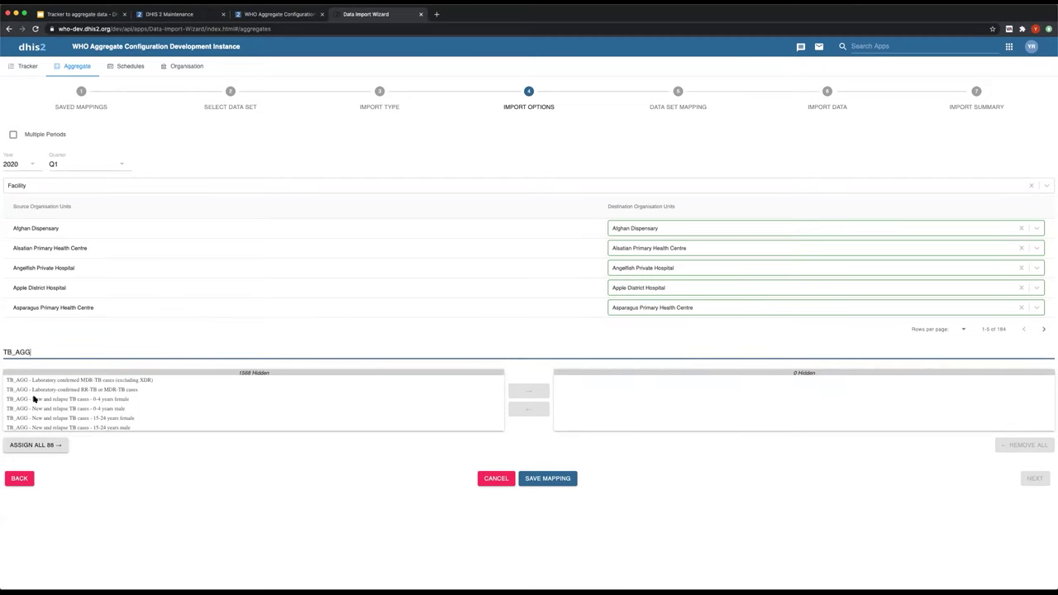
{"action": "scroll", "coordinate": [37, 404], "scroll_direction": "down", "scroll_amount": 5}
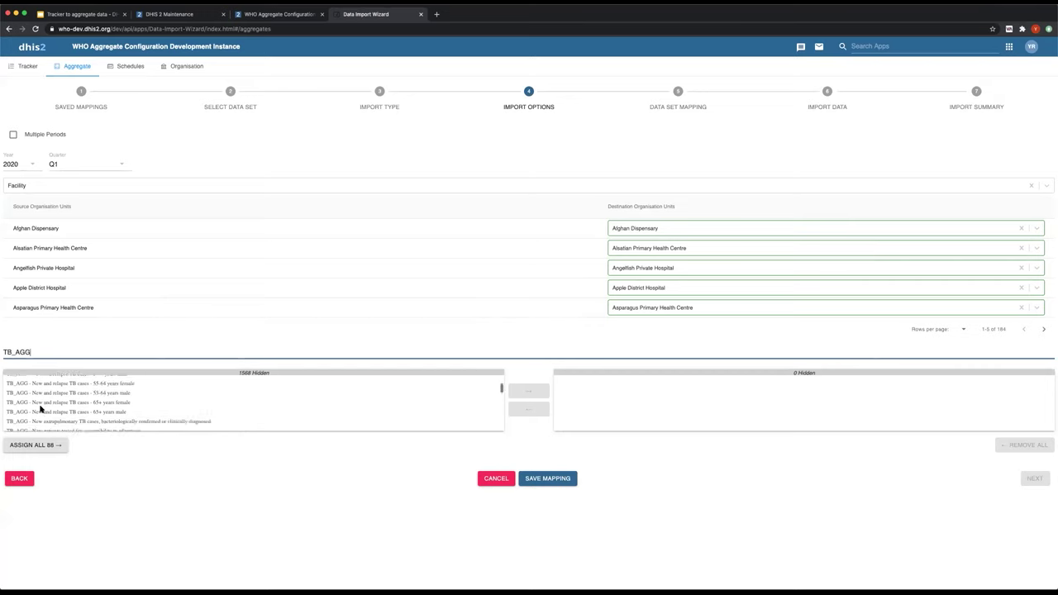
{"action": "scroll", "coordinate": [40, 409], "scroll_direction": "up", "scroll_amount": 5}
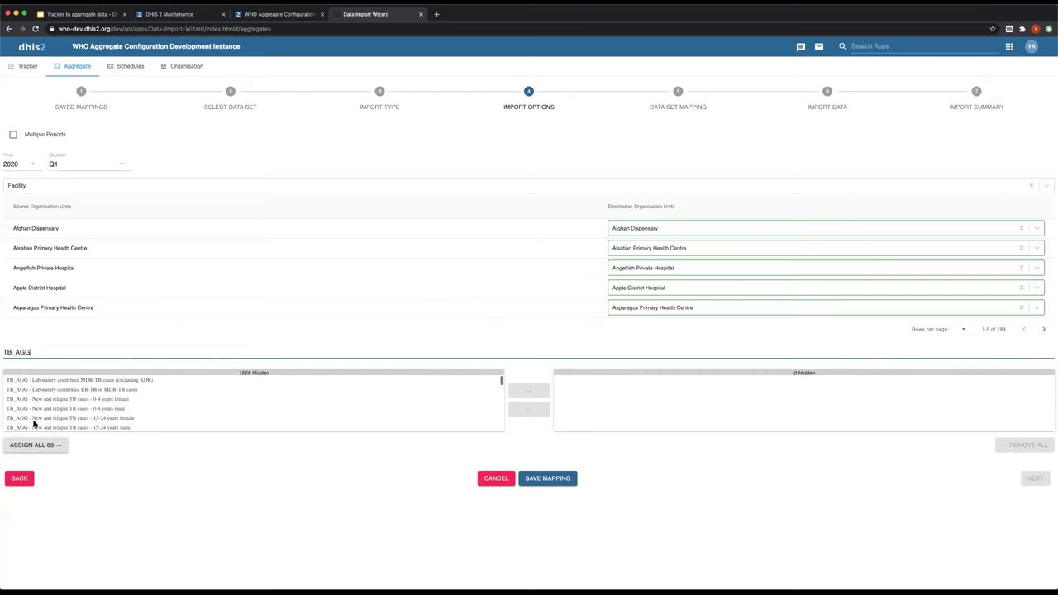
{"action": "left_click", "coordinate": [31, 450]}
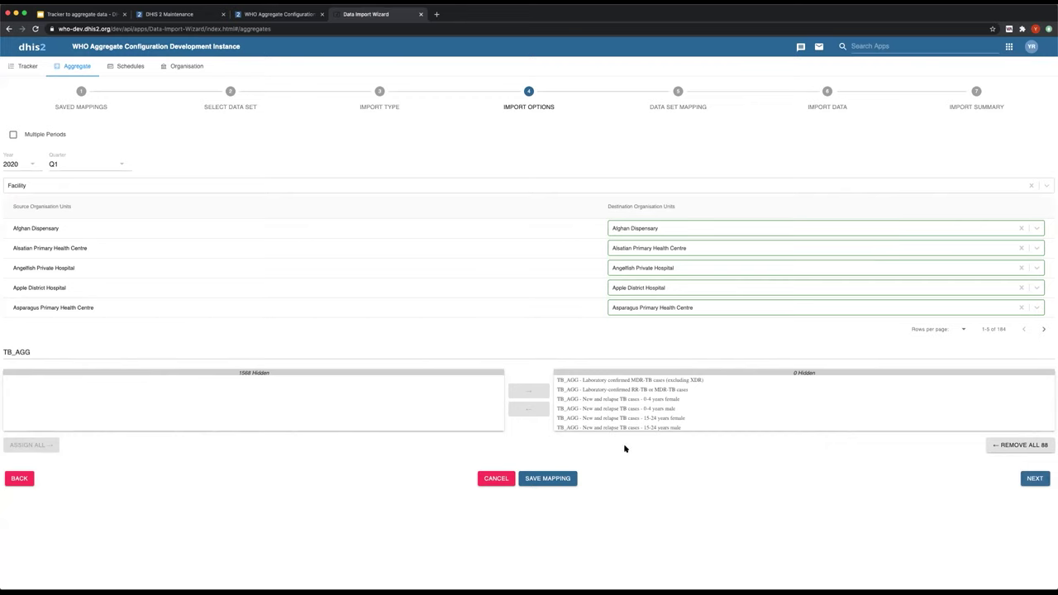
{"action": "left_click", "coordinate": [1037, 479]}
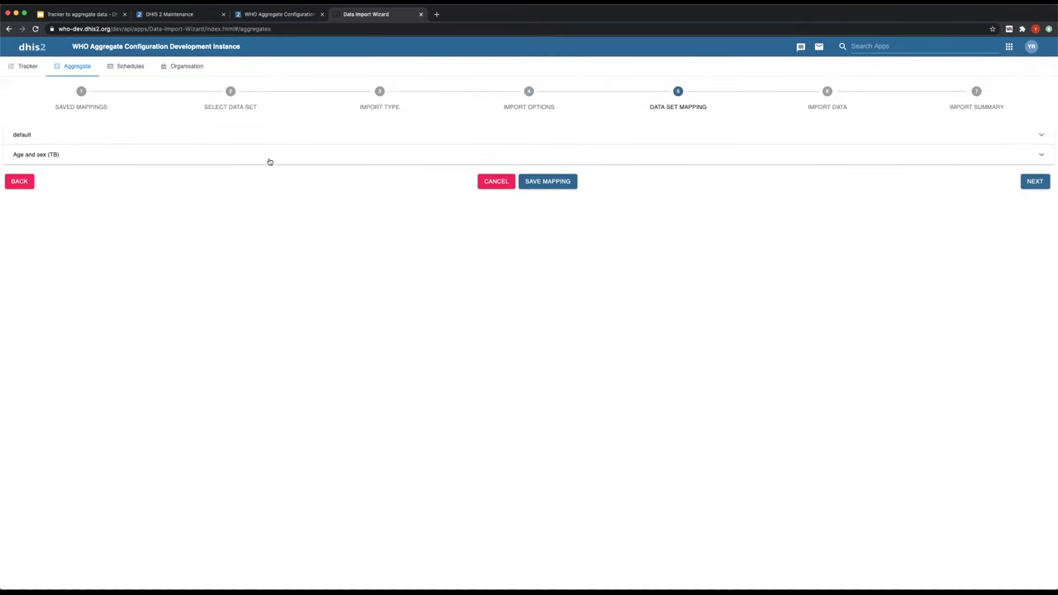
- Expand the default group and look over its TB data elements, none yet matched to indicators
{"action": "left_click", "coordinate": [130, 136]}
{"action": "scroll", "coordinate": [207, 240], "scroll_direction": "down", "scroll_amount": 5}
{"action": "scroll", "coordinate": [243, 259], "scroll_direction": "up", "scroll_amount": 5}
{"action": "scroll", "coordinate": [270, 244], "scroll_direction": "down", "scroll_amount": 5}
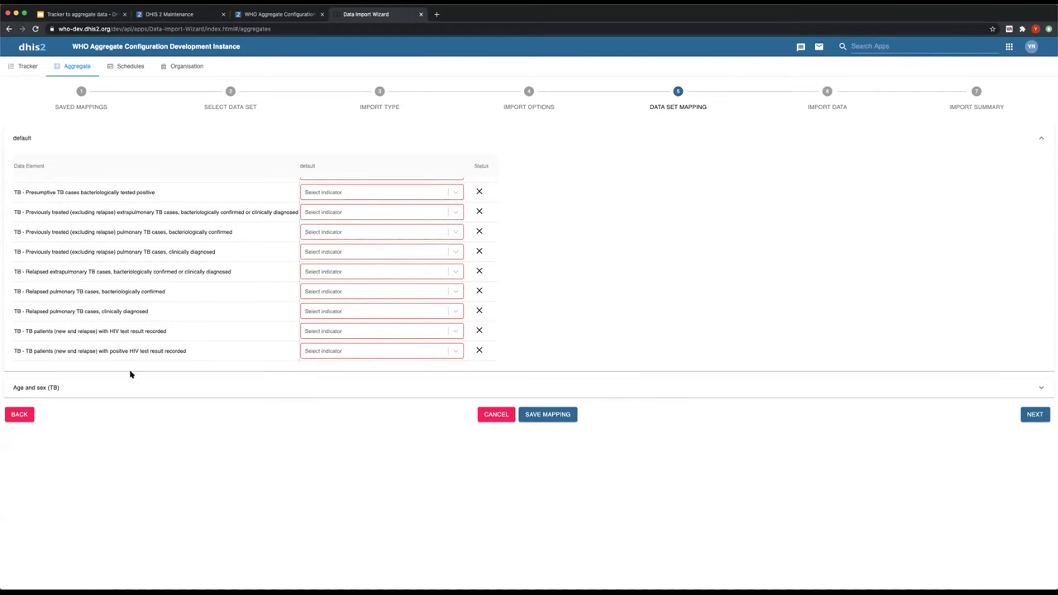
- In Age and sex (TB), map 0-4 years Male to the TB_AGG new and relapse indicator
{"action": "left_click", "coordinate": [116, 393]}
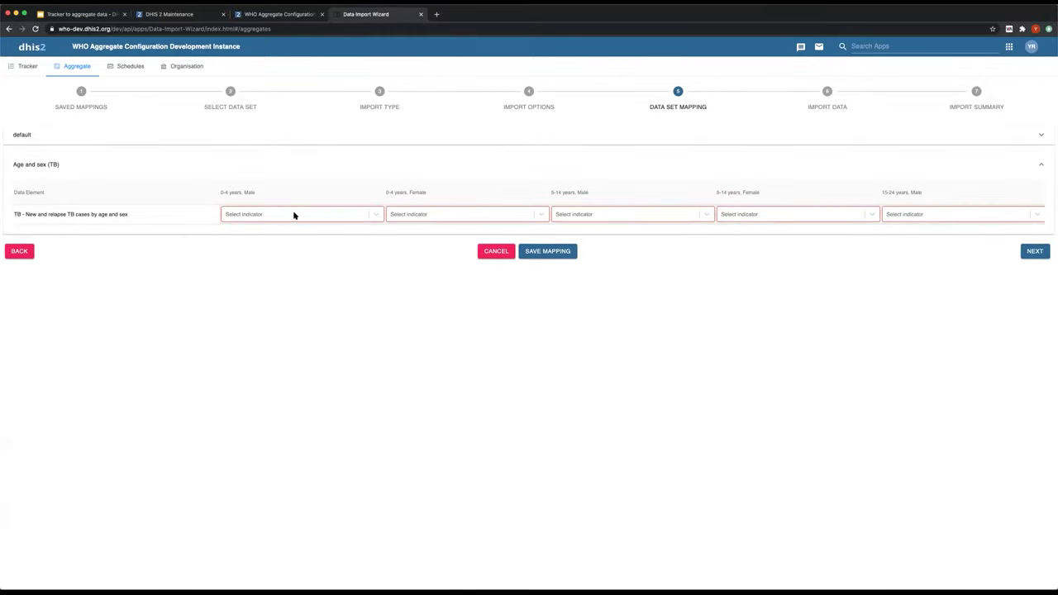
{"action": "left_click", "coordinate": [372, 215]}
{"action": "left_click", "coordinate": [336, 213]}
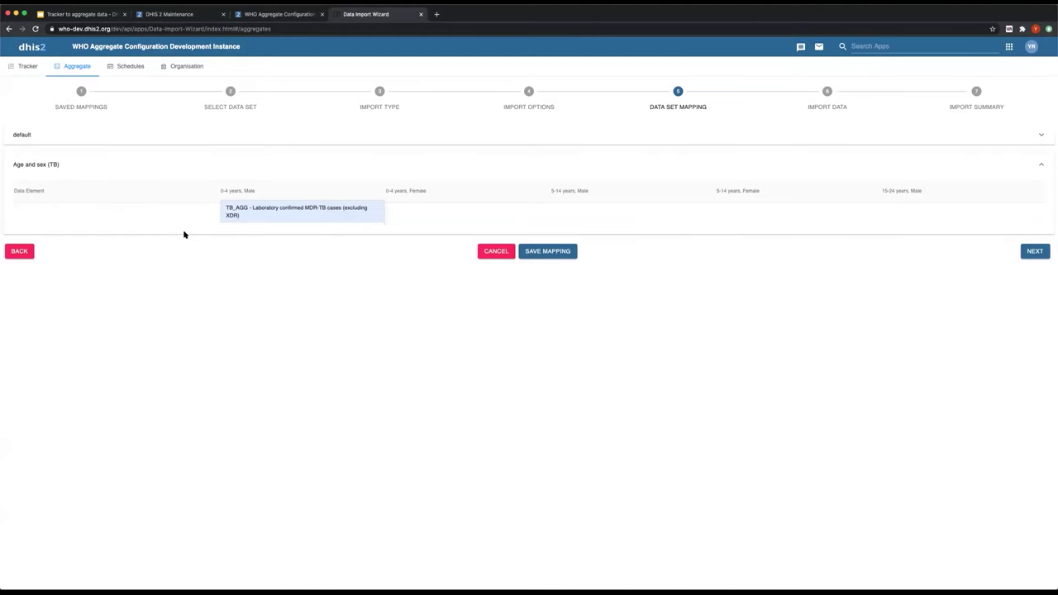
{"action": "left_click", "coordinate": [281, 269]}
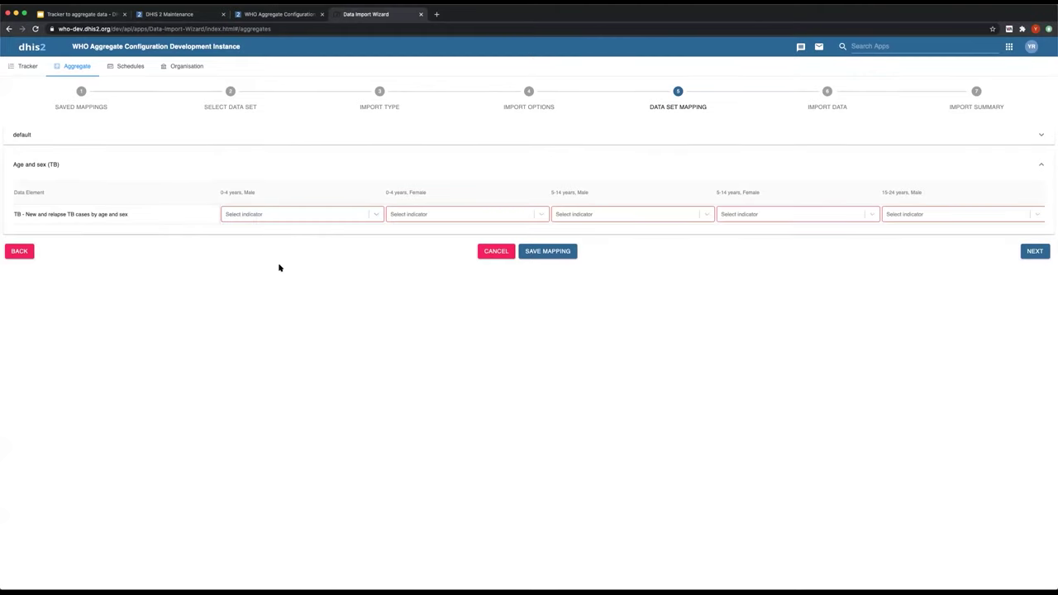
{"action": "left_click", "coordinate": [265, 216]}
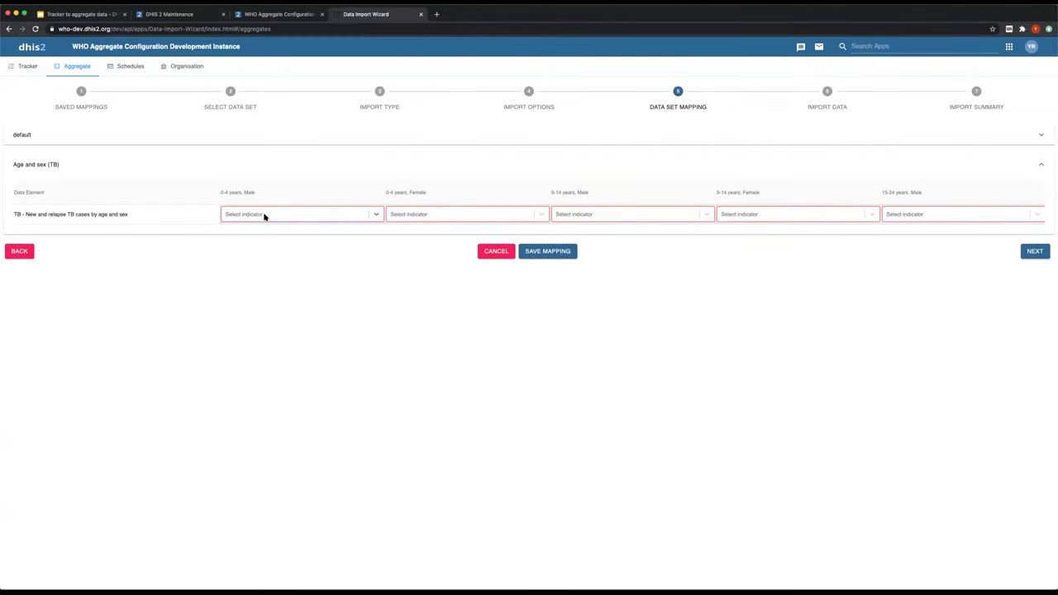
{"action": "type", "text": "0-4"}
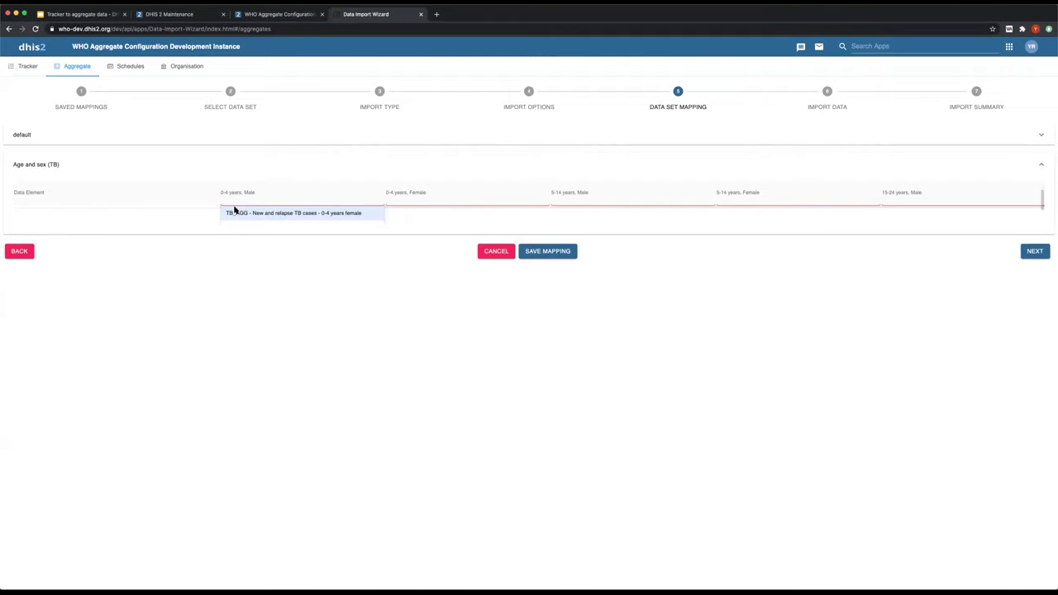
{"action": "left_click", "coordinate": [239, 215]}
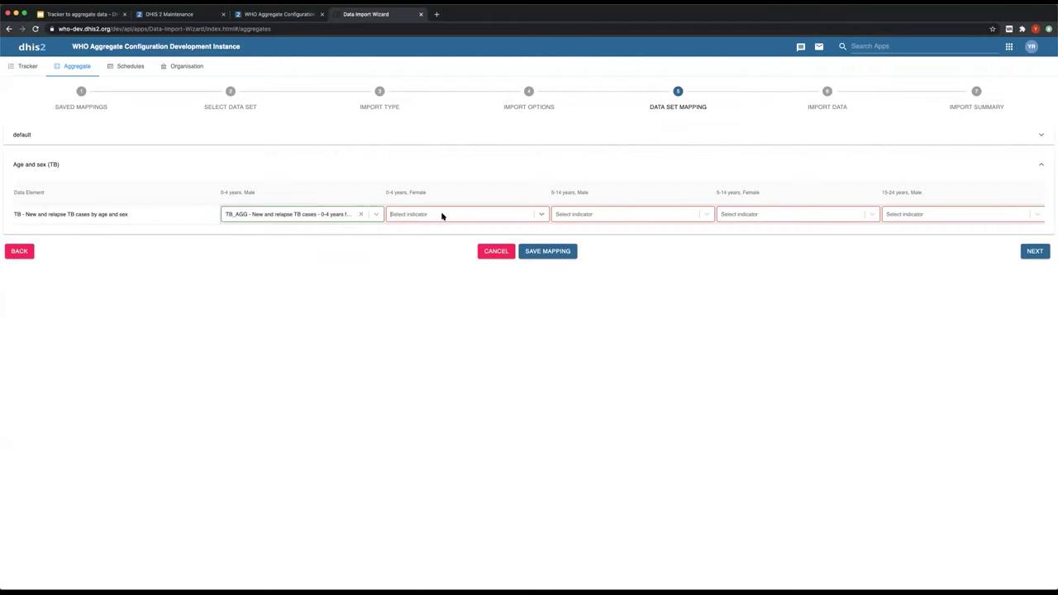
{"action": "left_click", "coordinate": [359, 214]}
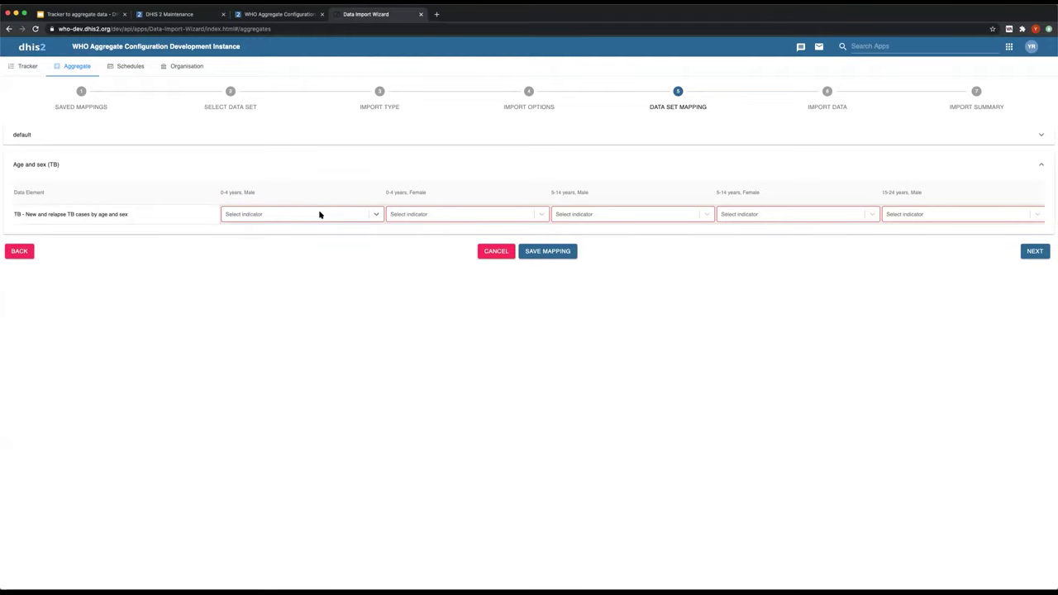
{"action": "type", "text": "0"}
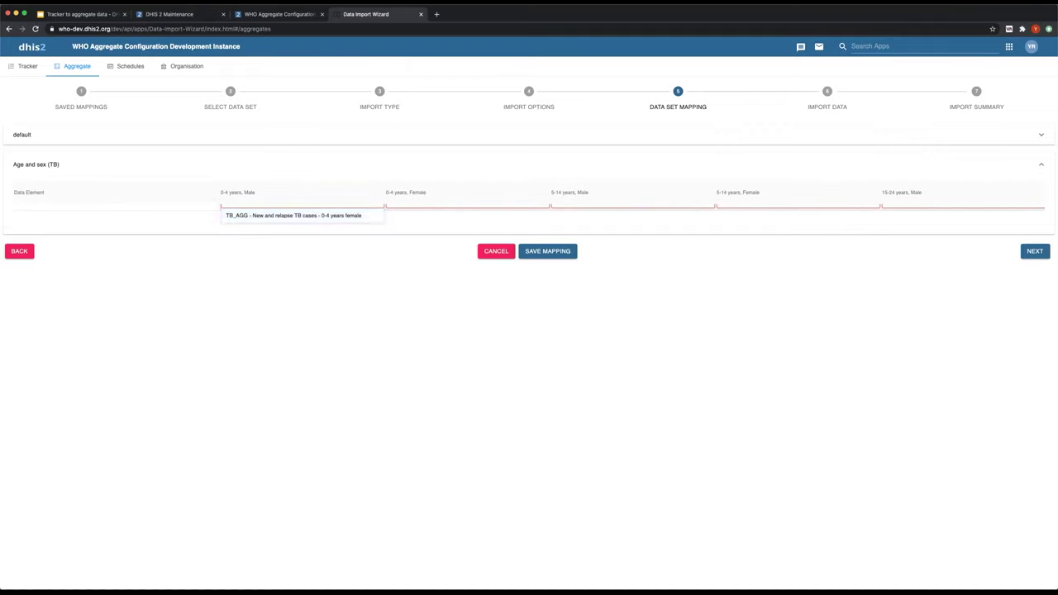
{"action": "left_click", "coordinate": [341, 216]}
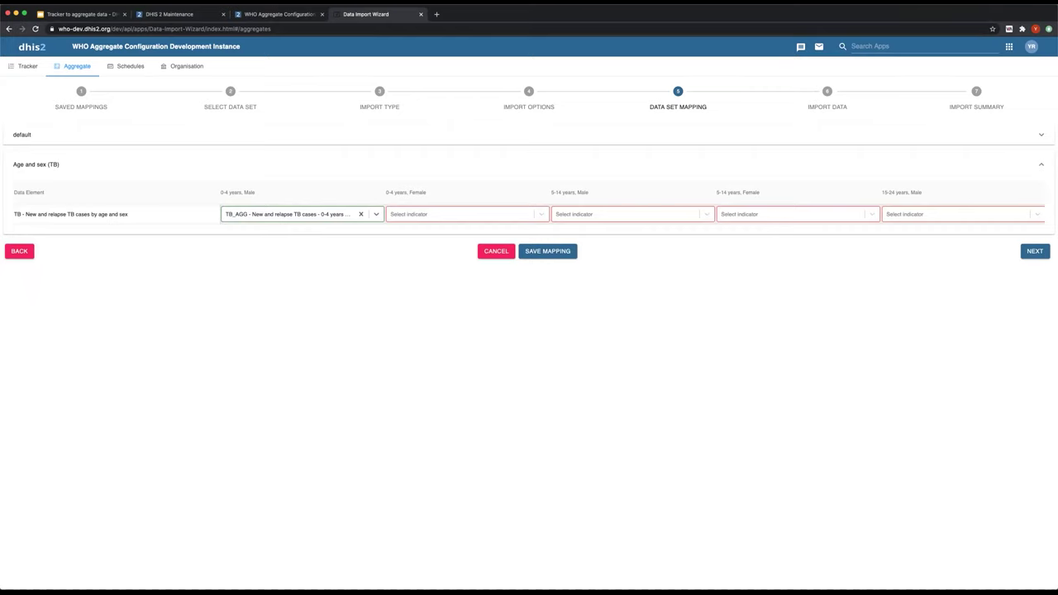
- Map 0-4 years Female to its TB_AGG new and relapse indicator and proceed with NEXT
{"action": "left_click", "coordinate": [446, 212]}
{"action": "type", "text": "0-"}
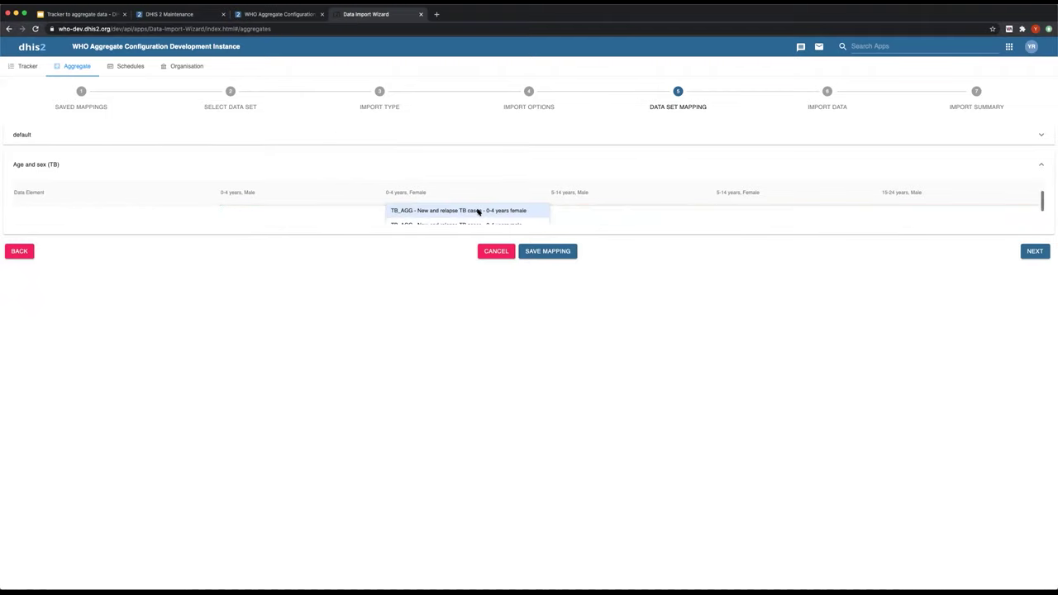
{"action": "left_click", "coordinate": [478, 212]}
{"action": "left_click", "coordinate": [604, 215]}
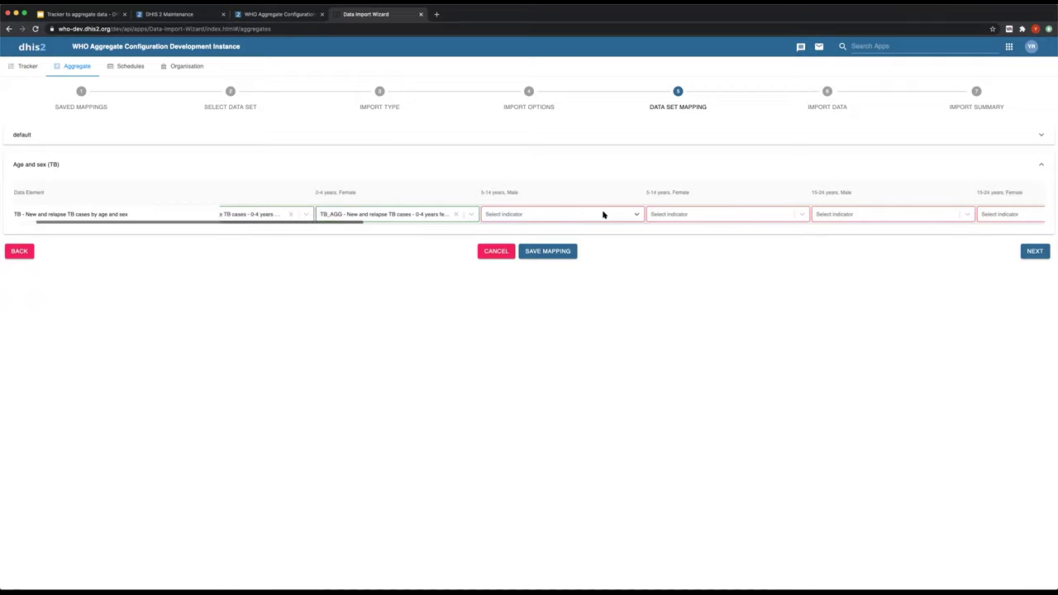
{"action": "scroll", "coordinate": [604, 215], "scroll_direction": "right", "scroll_amount": 15}
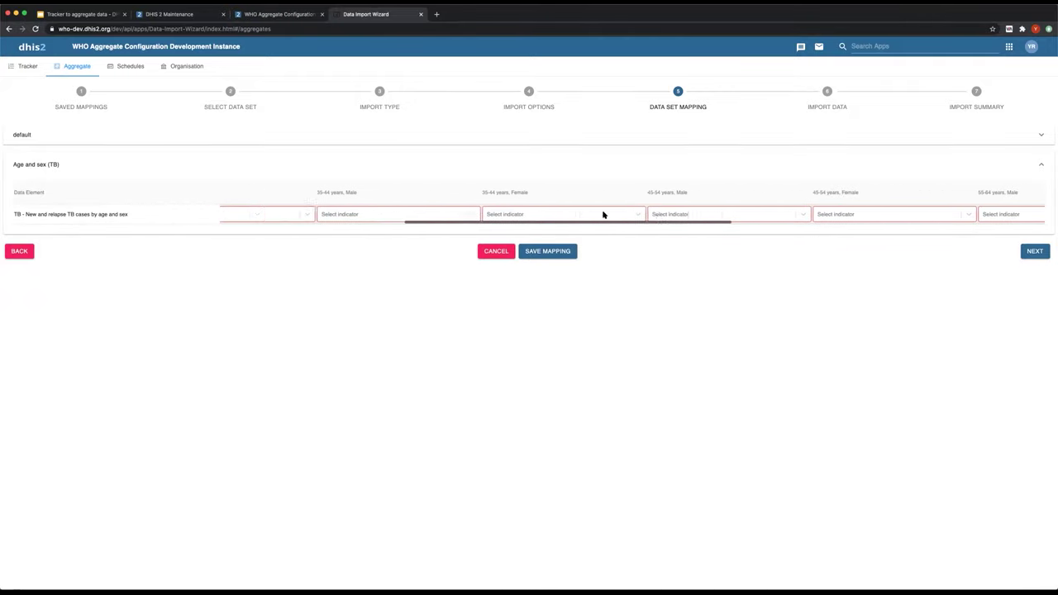
{"action": "scroll", "coordinate": [603, 215], "scroll_direction": "right", "scroll_amount": 8}
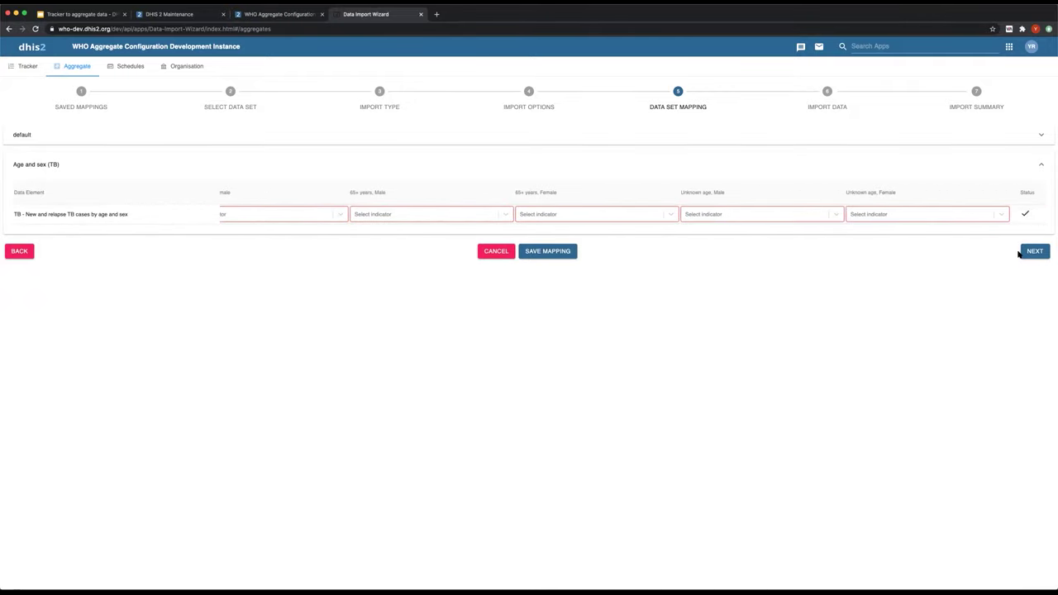
{"action": "left_click", "coordinate": [1035, 252]}
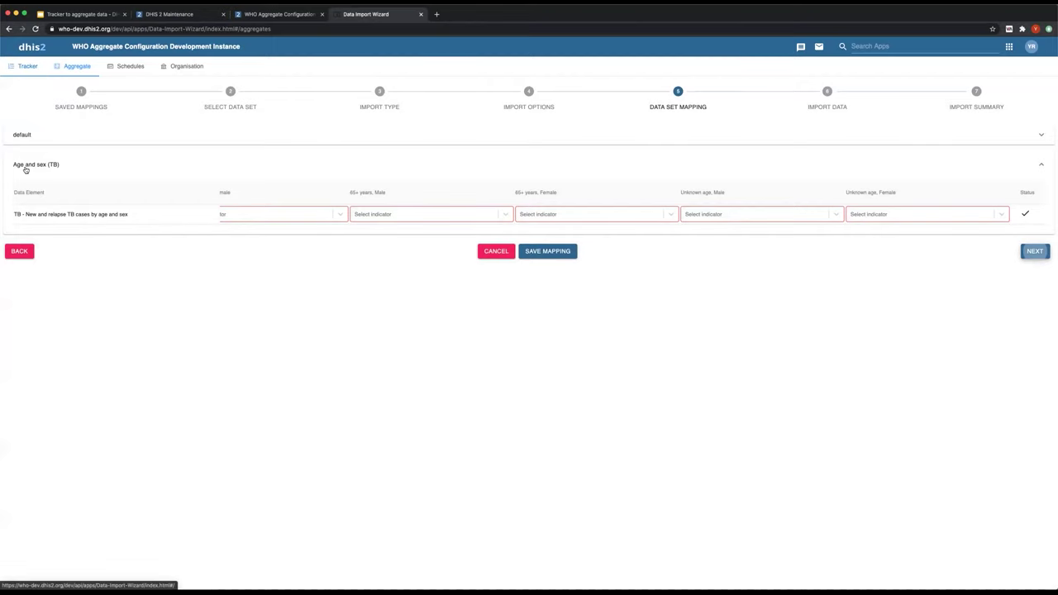
- Step back through the wizard pages to the list of saved mappings
{"action": "left_click", "coordinate": [19, 251]}
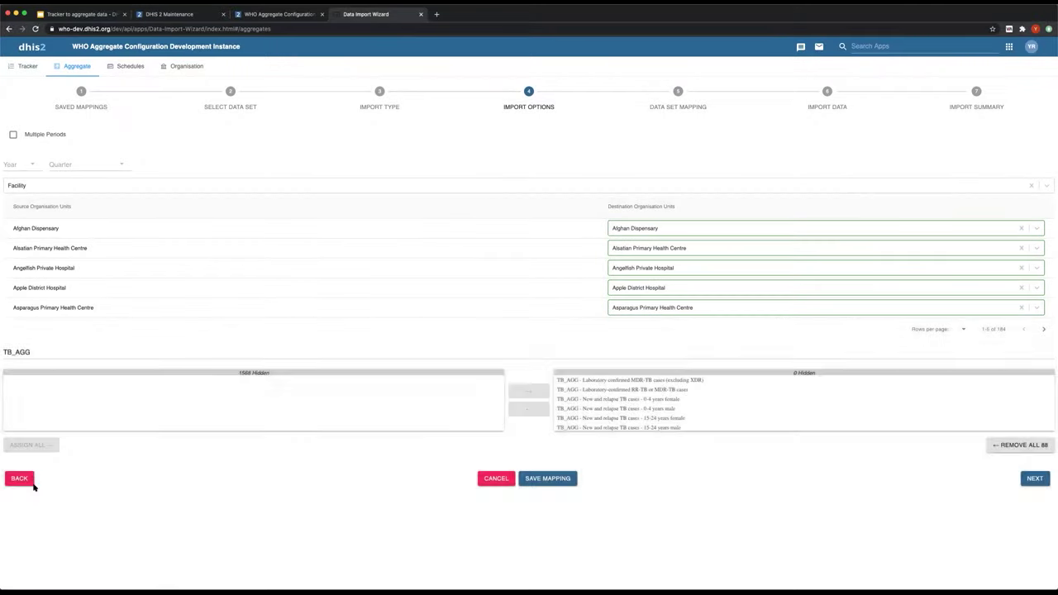
{"action": "left_click", "coordinate": [19, 478]}
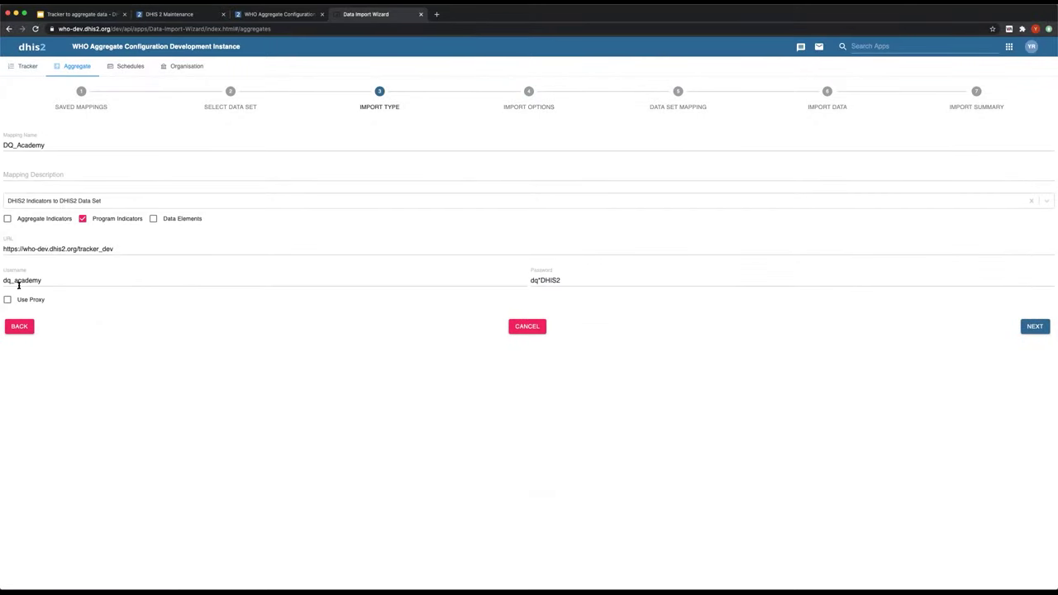
{"action": "left_click", "coordinate": [19, 325]}
{"action": "left_click", "coordinate": [19, 373]}
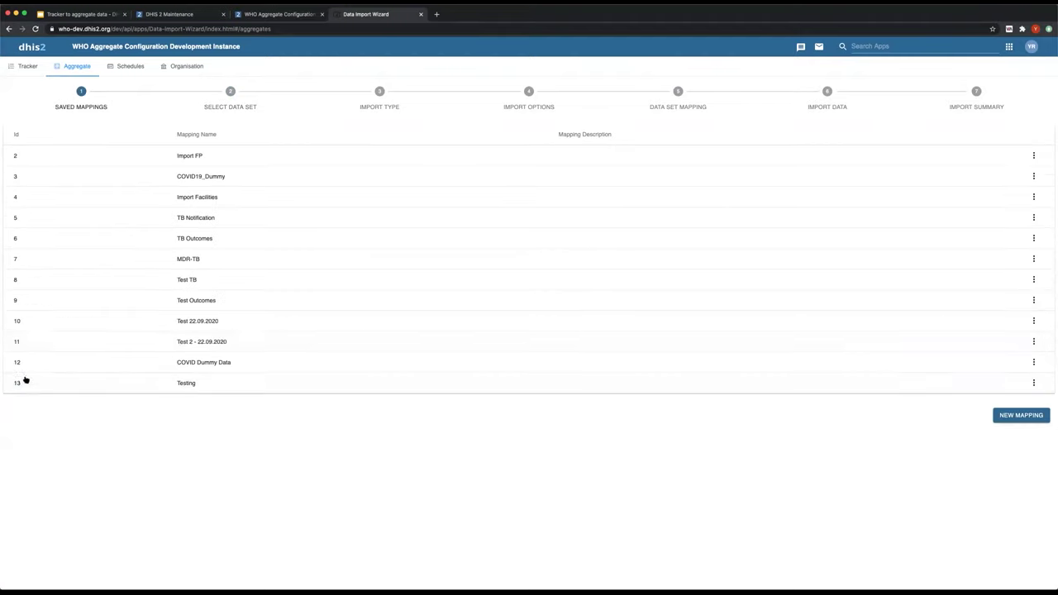
- Open the 'Test 2 - 22.09.2020' mapping and run its import with the existing options
{"action": "left_click", "coordinate": [215, 340]}
{"action": "left_click", "coordinate": [1034, 327]}
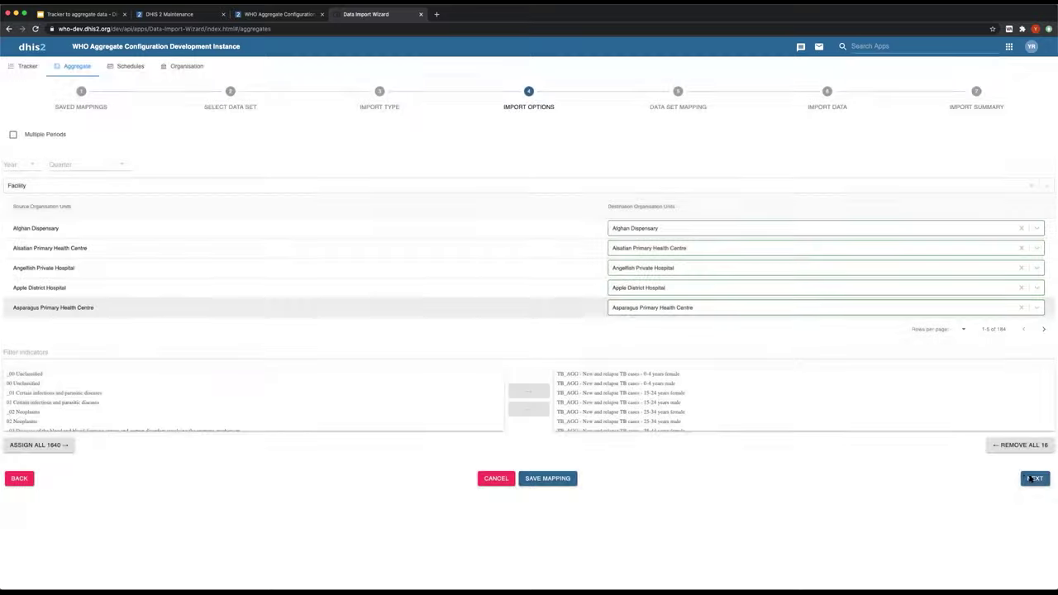
{"action": "left_click", "coordinate": [1034, 480]}
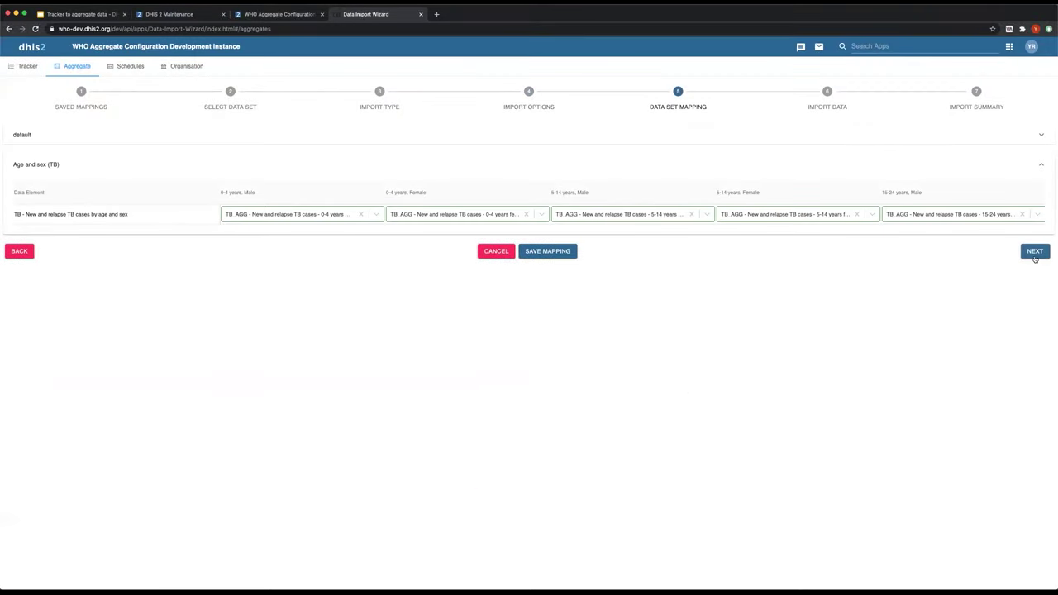
{"action": "left_click", "coordinate": [1035, 251]}
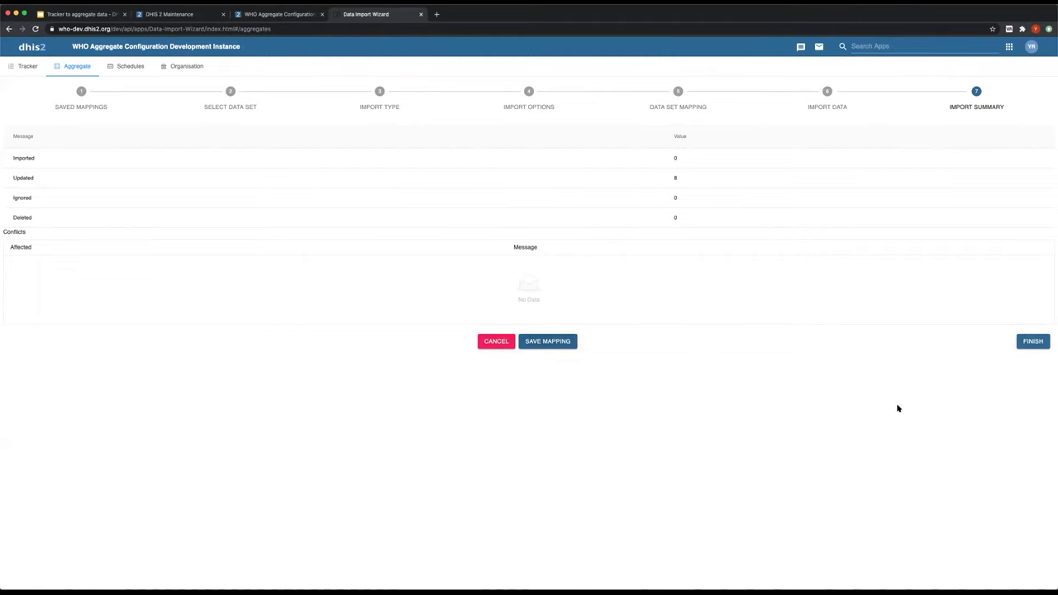
- Leave the import summary and reload the Data Import Wizard page
{"action": "left_click", "coordinate": [826, 94]}
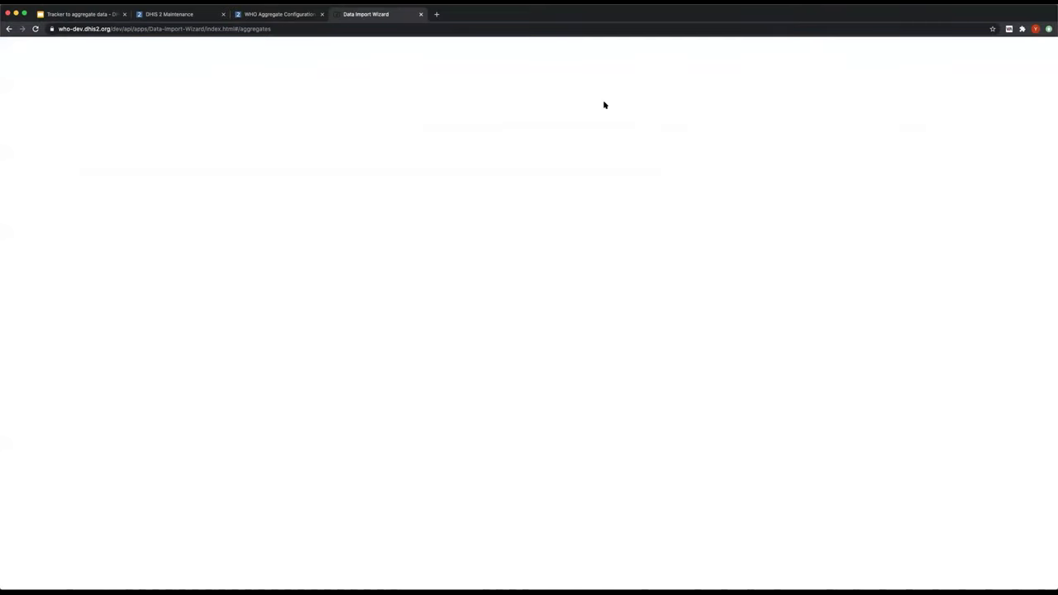
{"action": "left_click", "coordinate": [34, 29]}
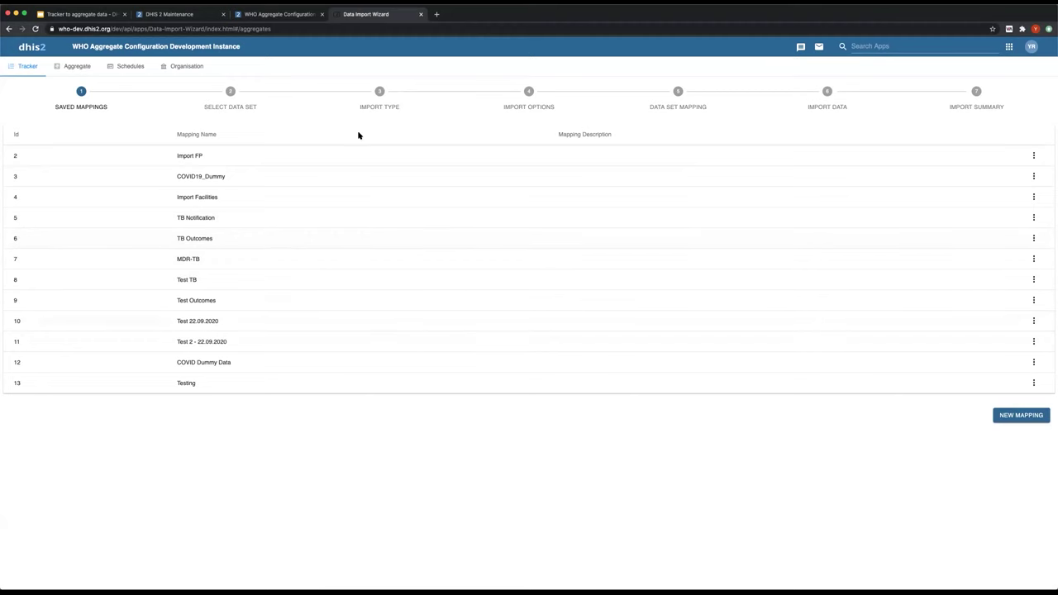
- Load the TB case notification form in Data Entry for January - March 2020
{"action": "left_click", "coordinate": [248, 14]}
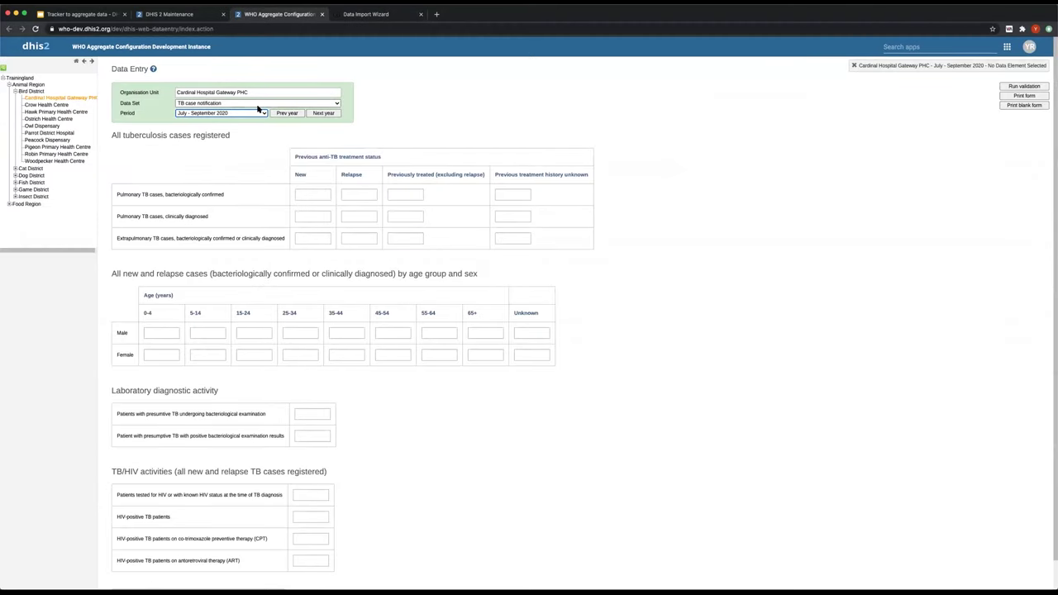
{"action": "left_click", "coordinate": [263, 104]}
{"action": "left_click", "coordinate": [423, 96]}
{"action": "left_click", "coordinate": [218, 112]}
{"action": "left_click", "coordinate": [213, 127]}
- Review the imported values, keep January - March 2020, and return to the slide deck
{"action": "scroll", "coordinate": [335, 306], "scroll_direction": "down", "scroll_amount": 2}
{"action": "scroll", "coordinate": [339, 289], "scroll_direction": "up", "scroll_amount": 2}
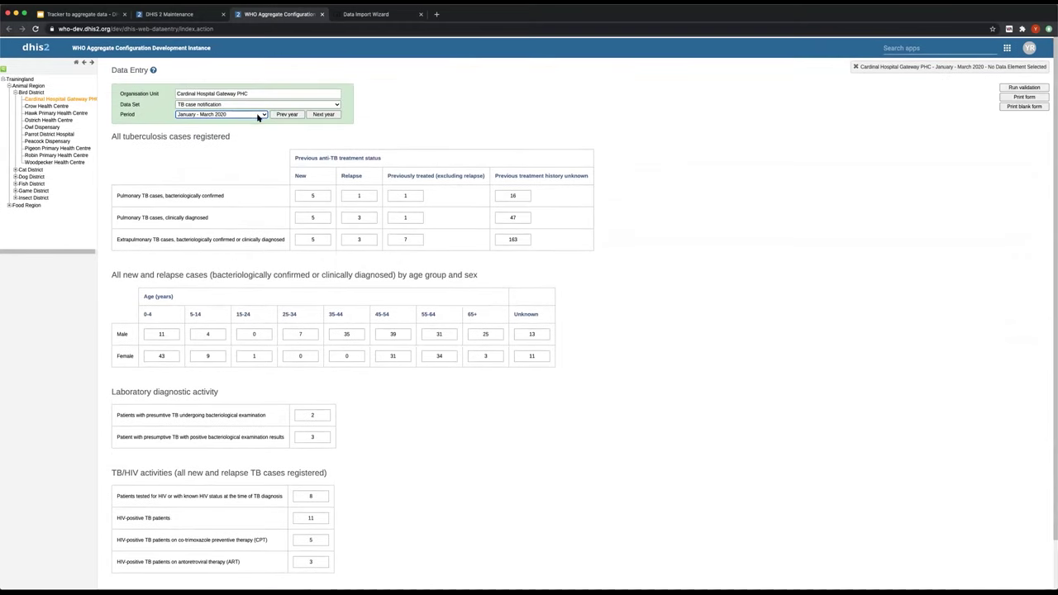
{"action": "left_click", "coordinate": [248, 113]}
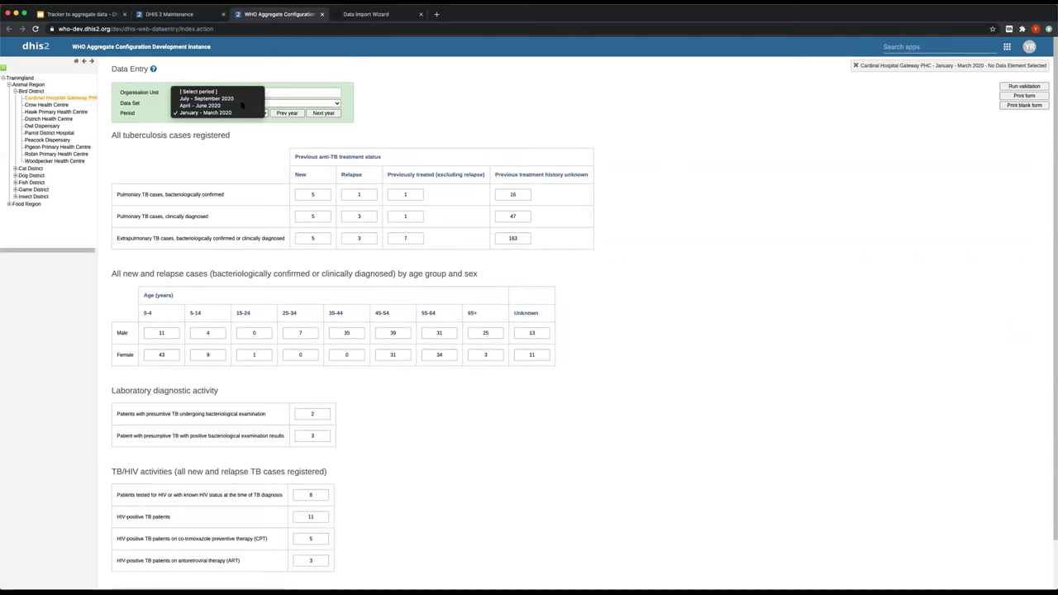
{"action": "left_click", "coordinate": [440, 83]}
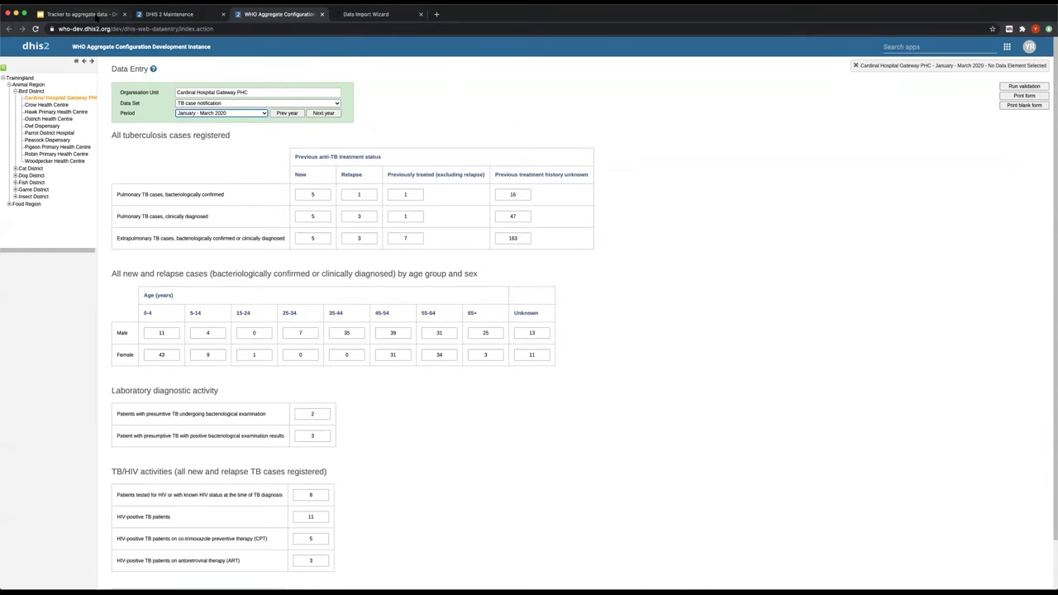
{"action": "left_click", "coordinate": [96, 17]}
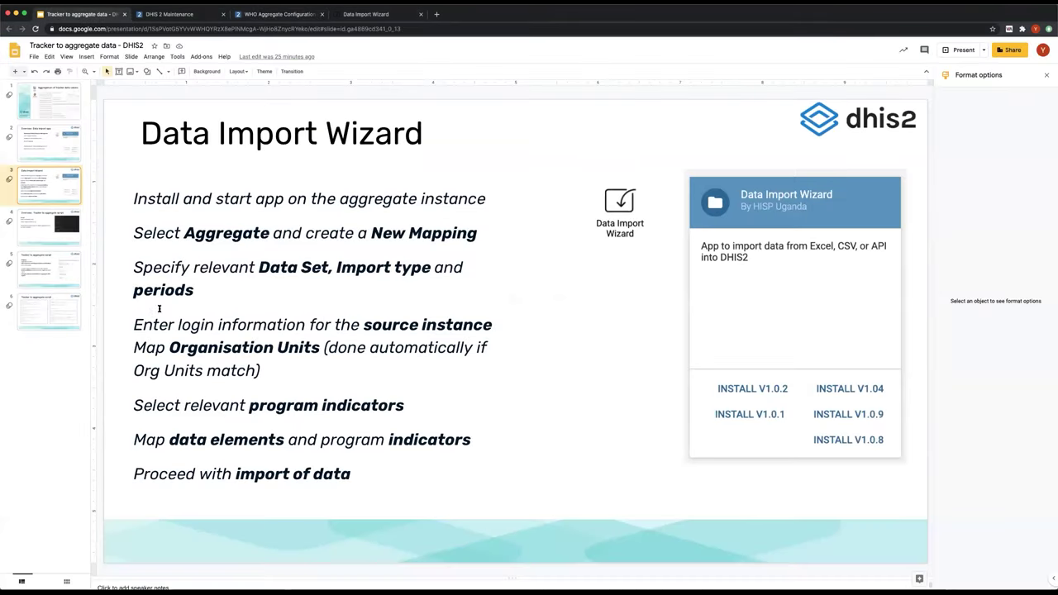
- Move from the script overview slide to slide 5, 'Tracker to aggregate script'
{"action": "left_click", "coordinate": [26, 229]}
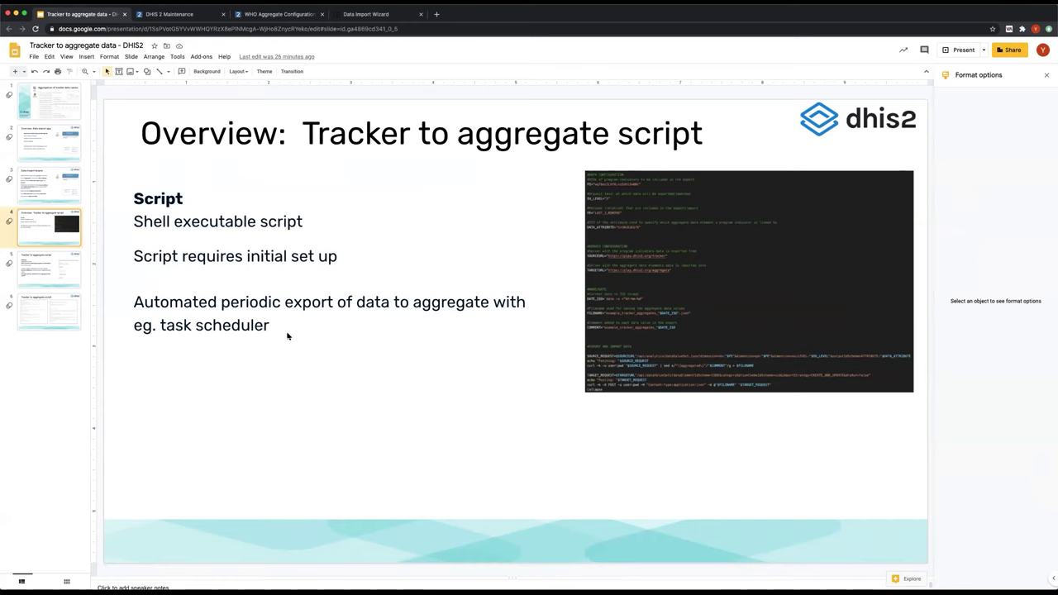
{"action": "left_click", "coordinate": [36, 270]}
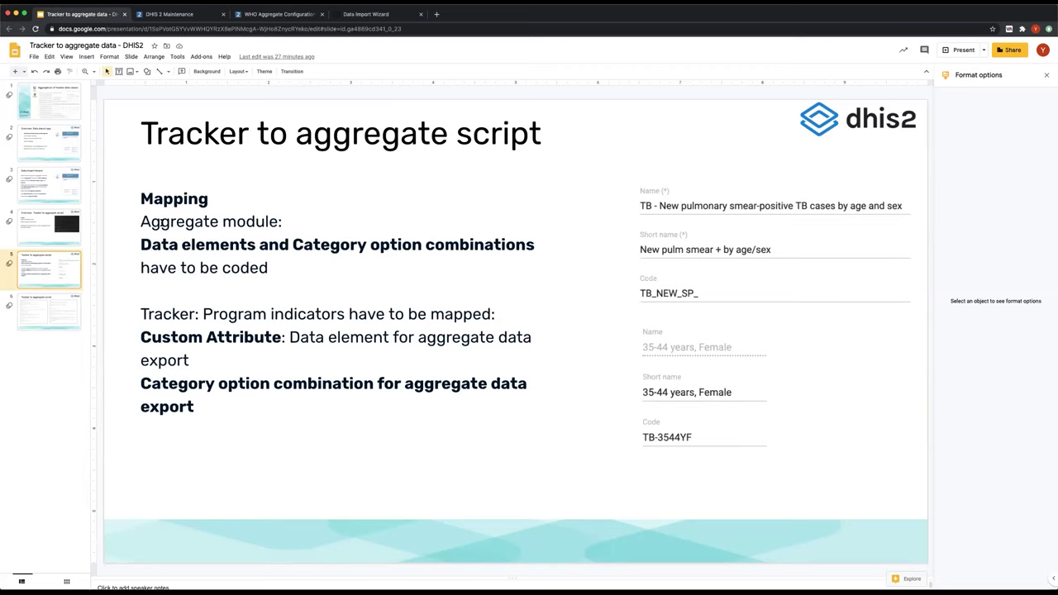
- Point out the mapping text box and the Name/Short name/Code and 35-44 Female screenshots
{"action": "left_click", "coordinate": [136, 246]}
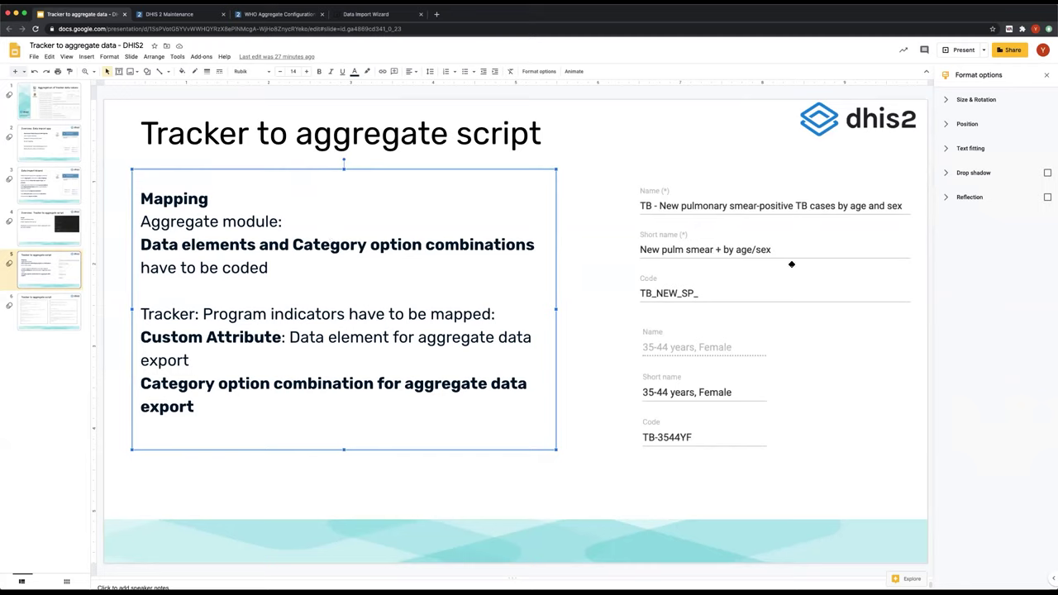
{"action": "left_click", "coordinate": [700, 252]}
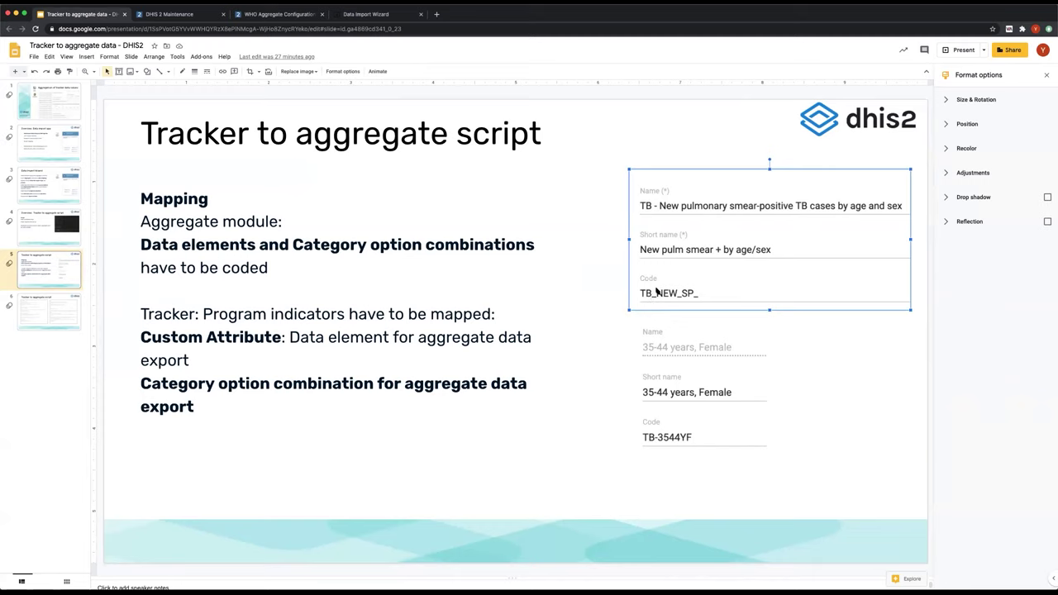
{"action": "left_click", "coordinate": [668, 361]}
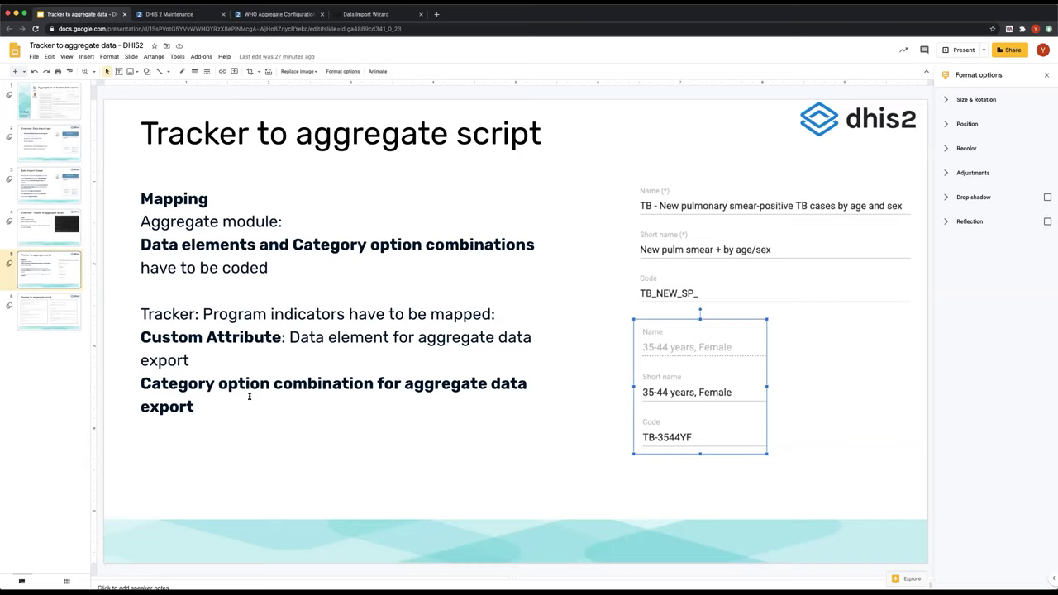
- Indicate the Category option combination line, then show the TB Case Surveillance program indicator list
{"action": "left_click", "coordinate": [248, 347]}
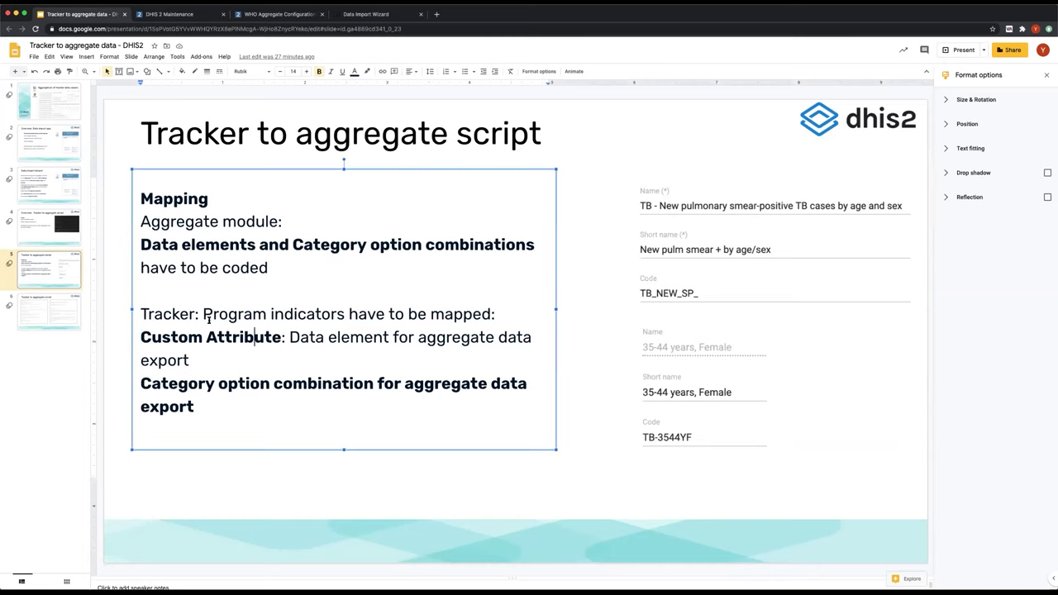
{"action": "left_click", "coordinate": [153, 385]}
{"action": "left_click", "coordinate": [194, 15]}
{"action": "scroll", "coordinate": [263, 284], "scroll_direction": "down", "scroll_amount": 3}
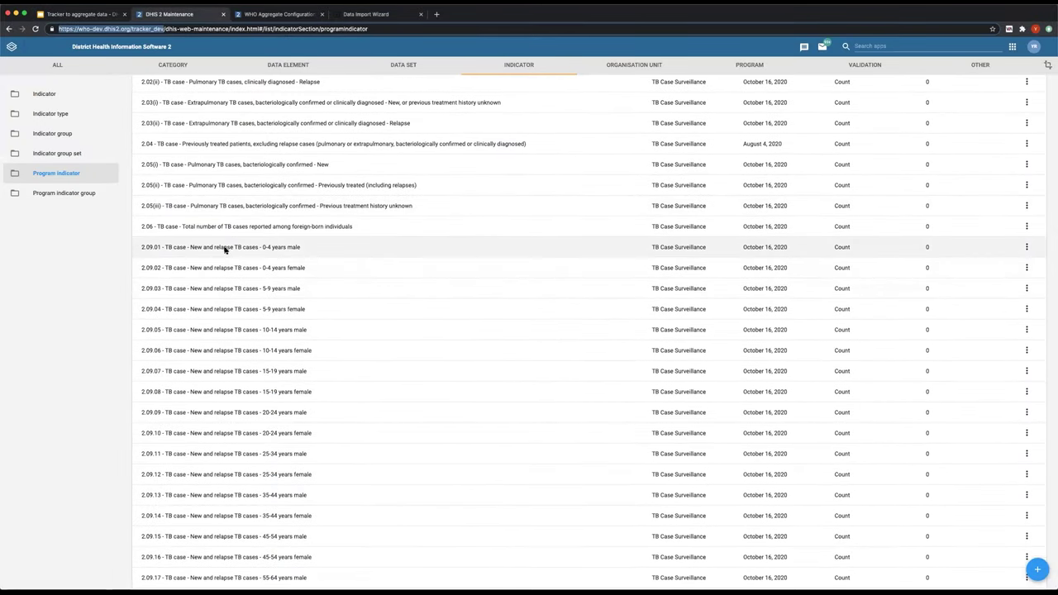
- Inspect program indicator 2.09.01's category option combination export value and cancel without saving
{"action": "left_click", "coordinate": [225, 250]}
{"action": "scroll", "coordinate": [228, 277], "scroll_direction": "down", "scroll_amount": 5}
{"action": "left_click", "coordinate": [39, 468]}
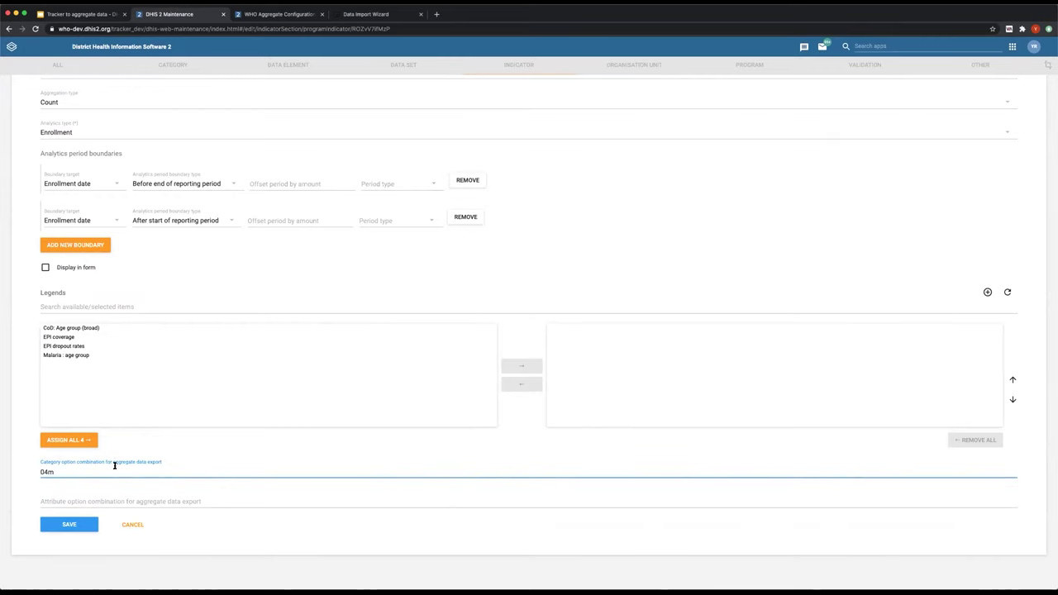
{"action": "left_click", "coordinate": [39, 473]}
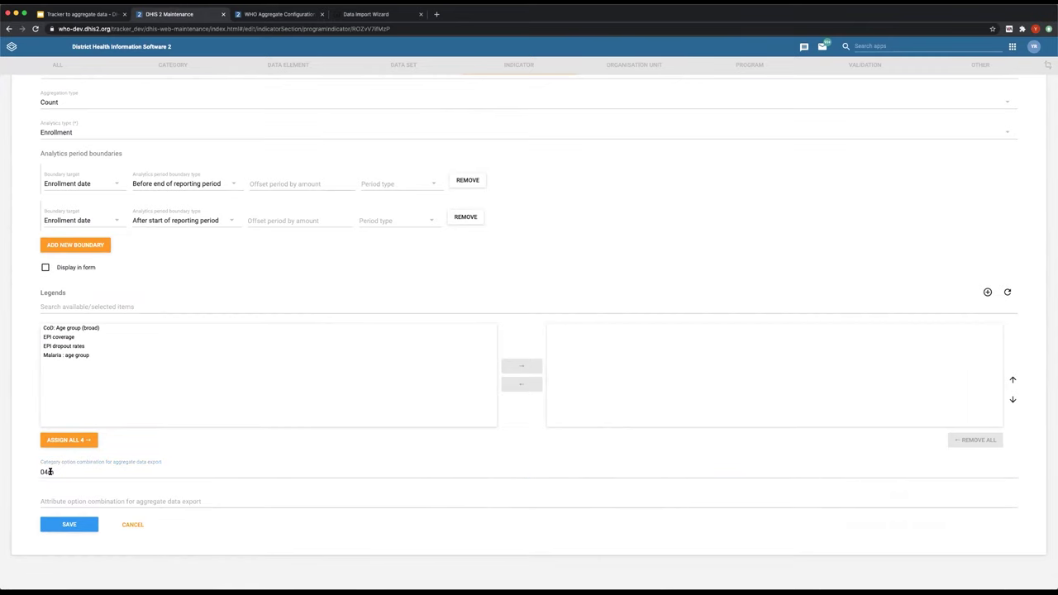
{"action": "scroll", "coordinate": [43, 471], "scroll_direction": "up", "scroll_amount": 2}
{"action": "left_click", "coordinate": [141, 528]}
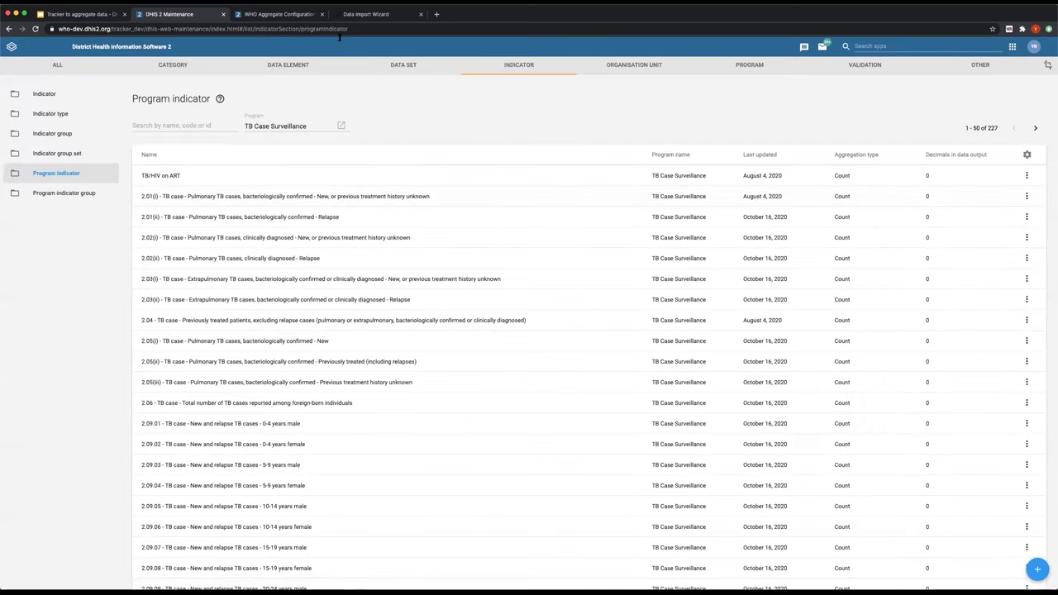
- On the mapping slide, highlight 'Custom Attribute' and 'Data element for aggregate data export'
{"action": "left_click", "coordinate": [84, 15]}
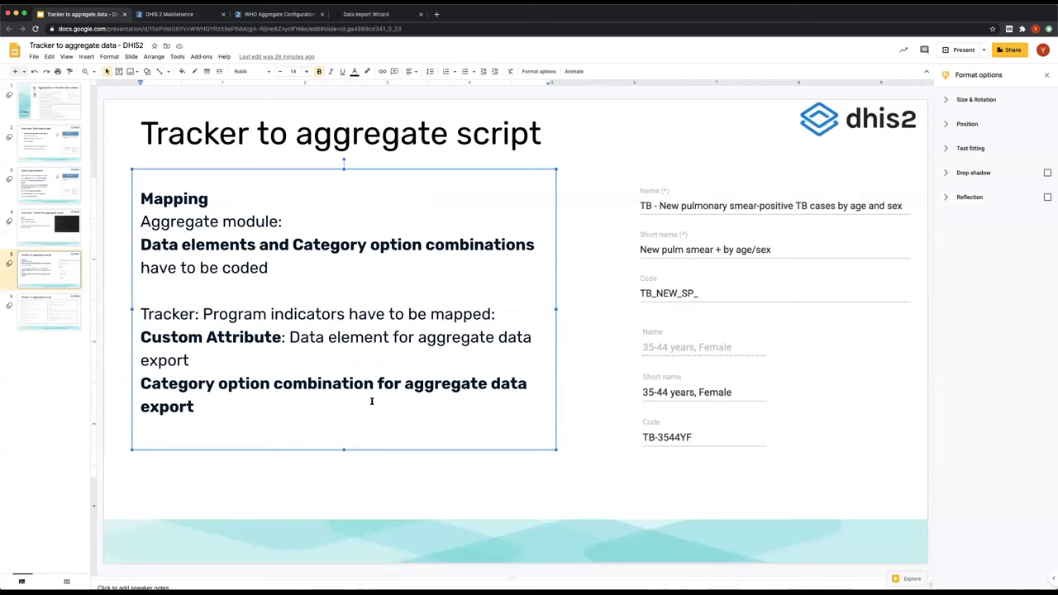
{"action": "left_click_drag", "start_coordinate": [142, 336], "coordinate": [395, 344]}
{"action": "left_click", "coordinate": [306, 338]}
{"action": "left_click", "coordinate": [217, 364], "text": "shift"}
{"action": "left_click", "coordinate": [190, 361], "text": "shift"}
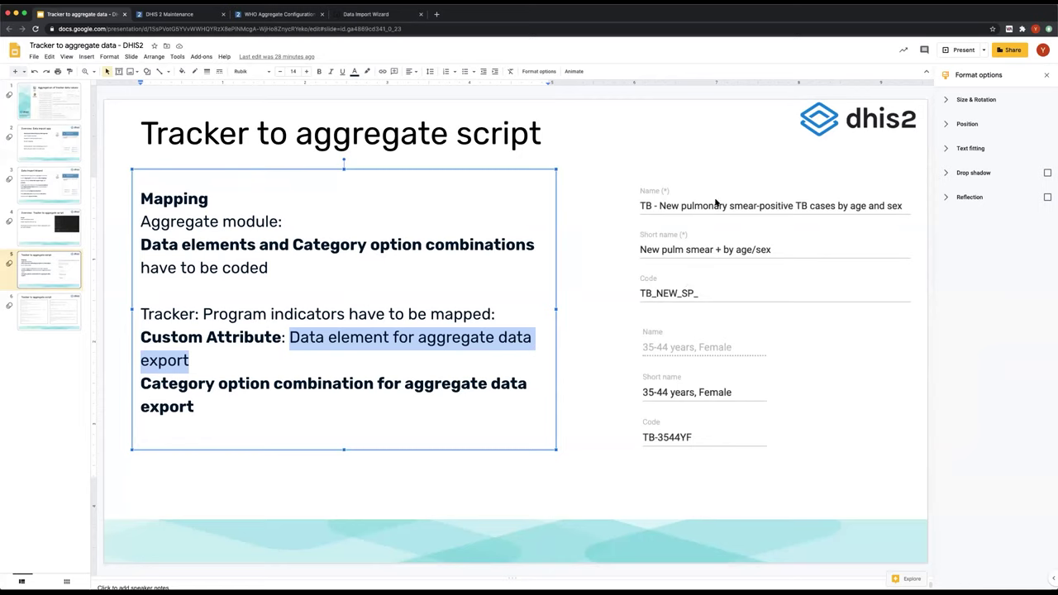
- Re-highlight 'Custom Attribute', clear the selection, and return to the program indicator list
{"action": "left_click", "coordinate": [232, 337]}
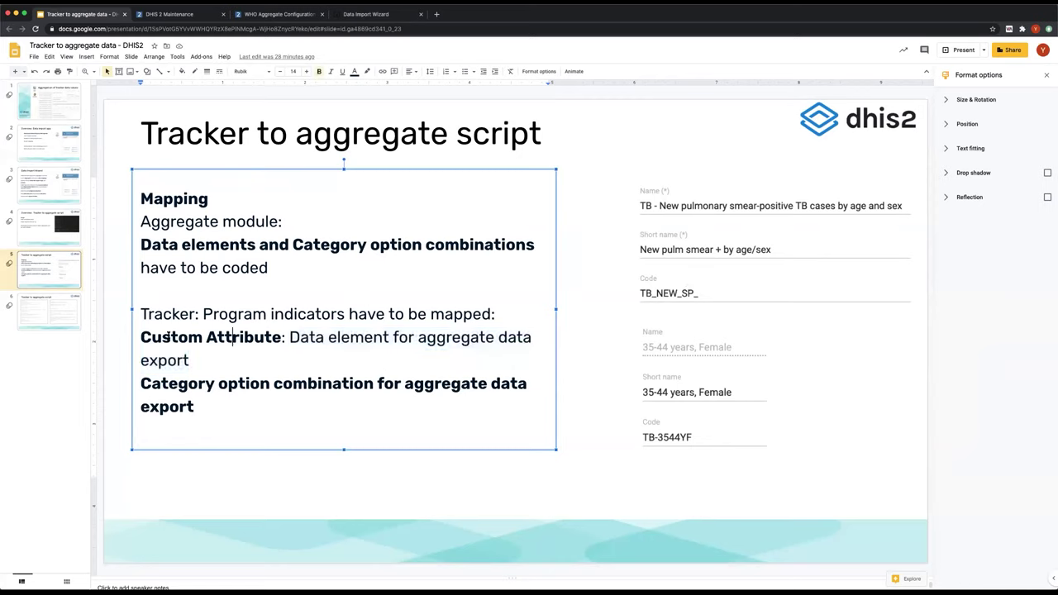
{"action": "left_click_drag", "start_coordinate": [150, 337], "coordinate": [384, 339]}
{"action": "left_click", "coordinate": [309, 360]}
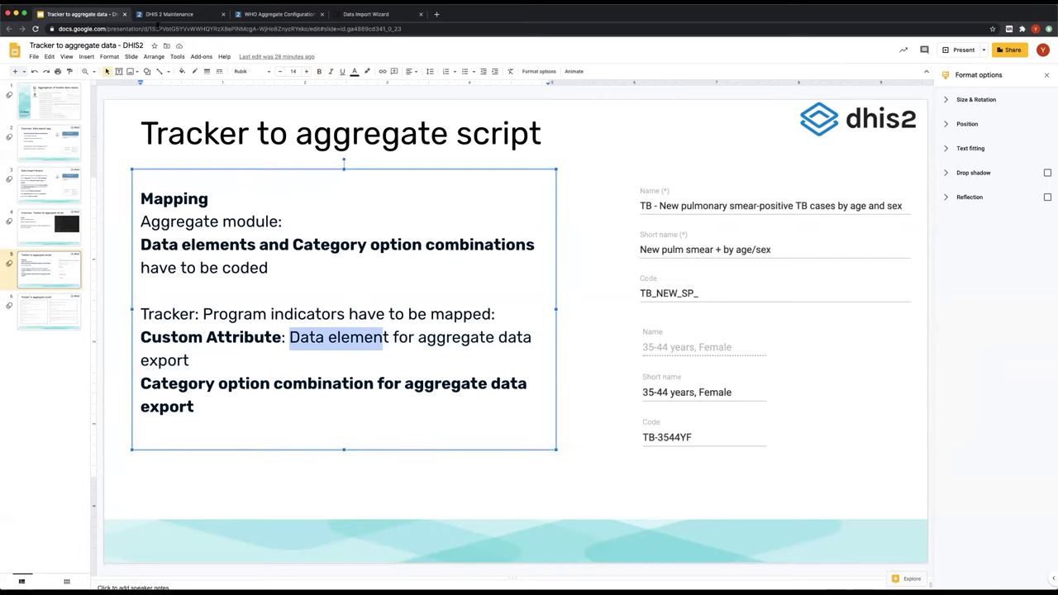
{"action": "left_click", "coordinate": [165, 14]}
{"action": "scroll", "coordinate": [255, 378], "scroll_direction": "down", "scroll_amount": 5}
{"action": "scroll", "coordinate": [254, 378], "scroll_direction": "up", "scroll_amount": 5}
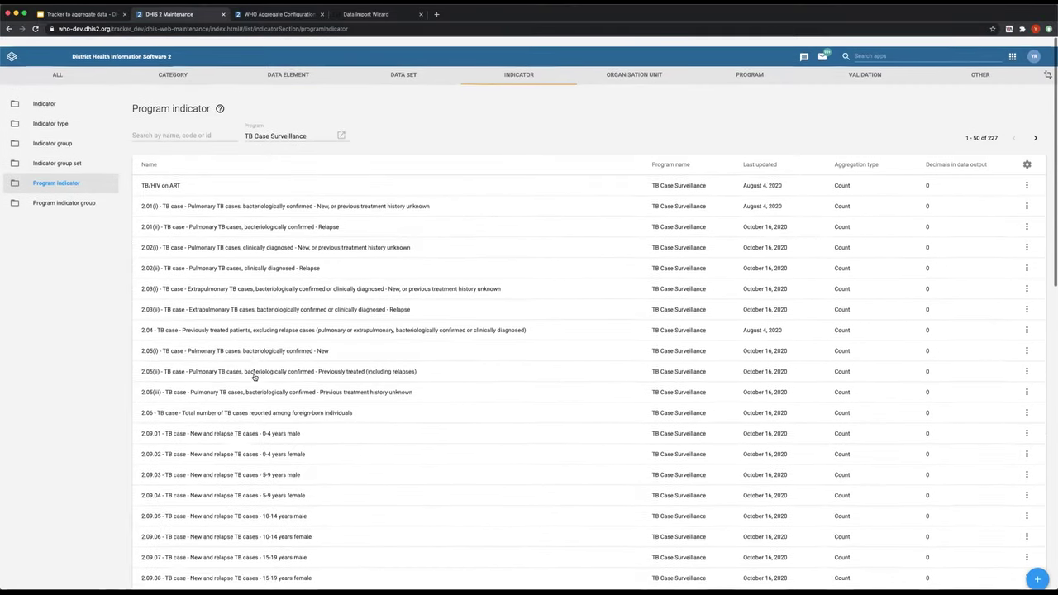
- Open program indicator 2.09.10 and check its export fields, which lack a category option combination
{"action": "scroll", "coordinate": [254, 378], "scroll_direction": "down", "scroll_amount": 1}
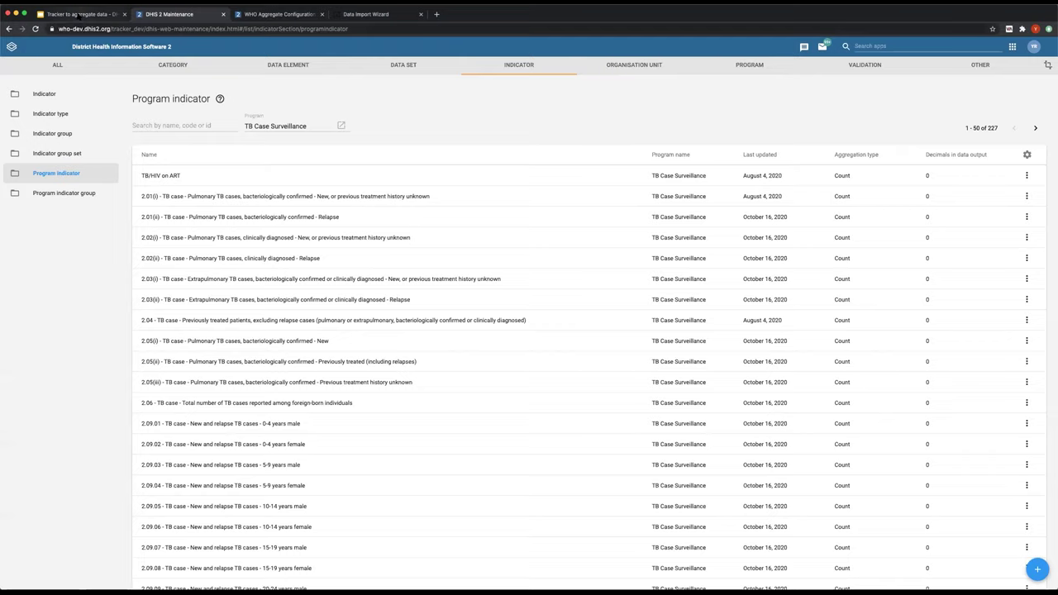
{"action": "left_click", "coordinate": [76, 13]}
{"action": "left_click", "coordinate": [169, 14]}
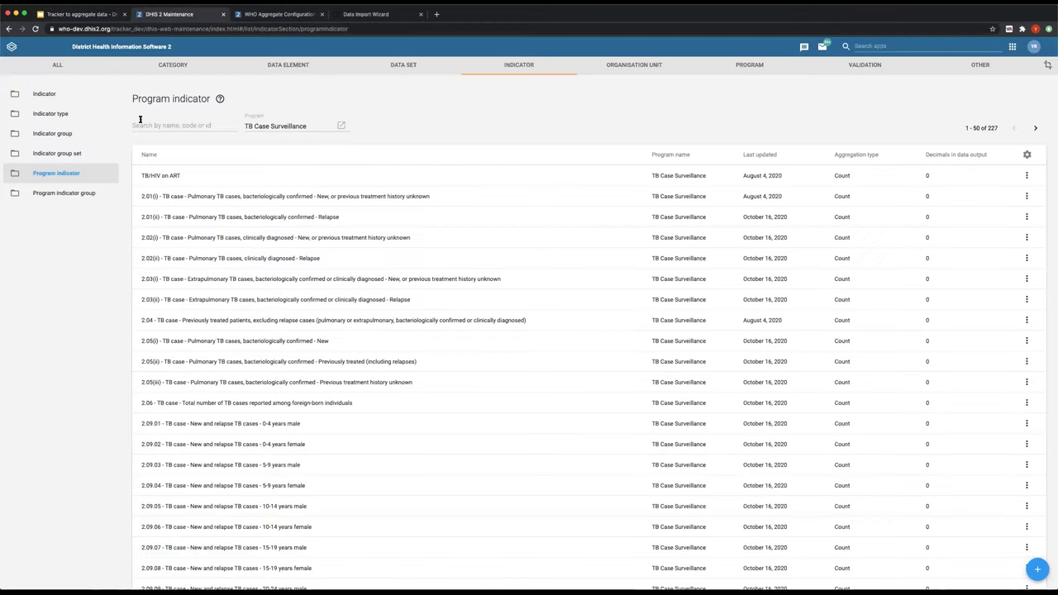
{"action": "scroll", "coordinate": [189, 317], "scroll_direction": "down", "scroll_amount": 2}
{"action": "scroll", "coordinate": [190, 316], "scroll_direction": "down", "scroll_amount": 3}
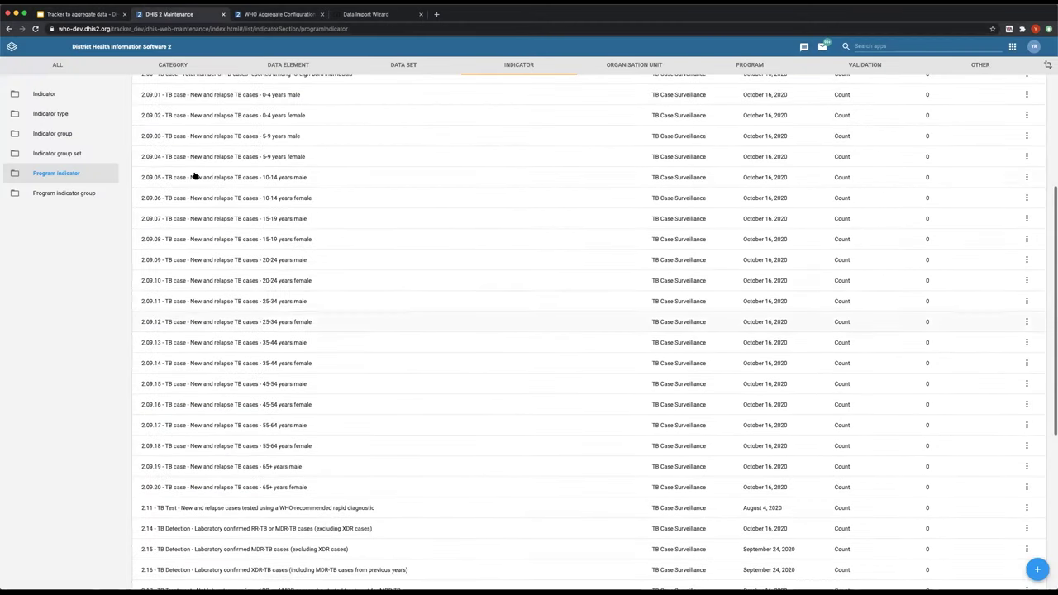
{"action": "left_click", "coordinate": [211, 281]}
{"action": "scroll", "coordinate": [185, 515], "scroll_direction": "down", "scroll_amount": 5}
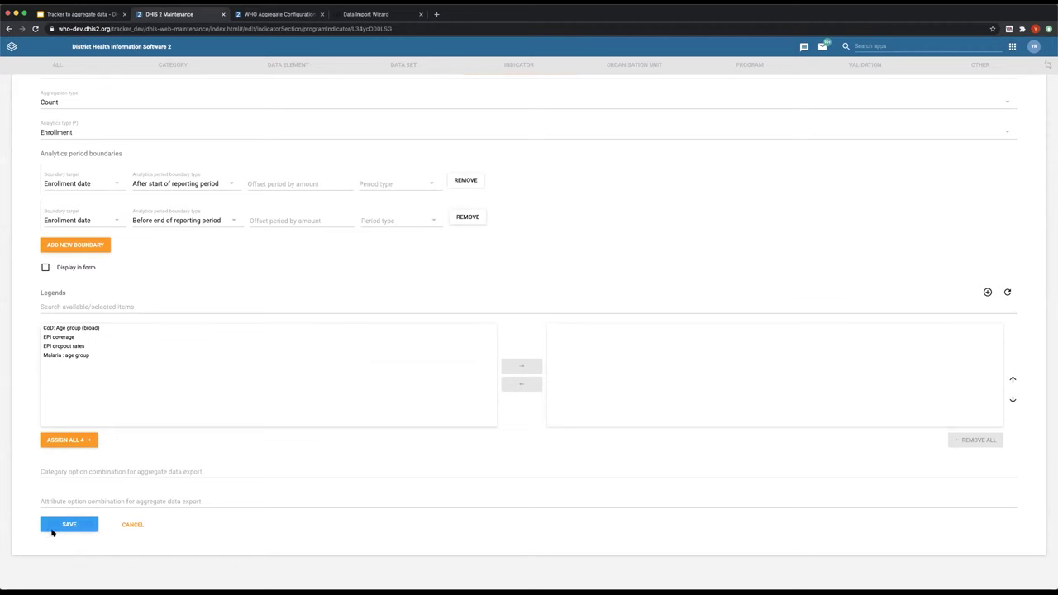
{"action": "scroll", "coordinate": [130, 443], "scroll_direction": "up", "scroll_amount": 10}
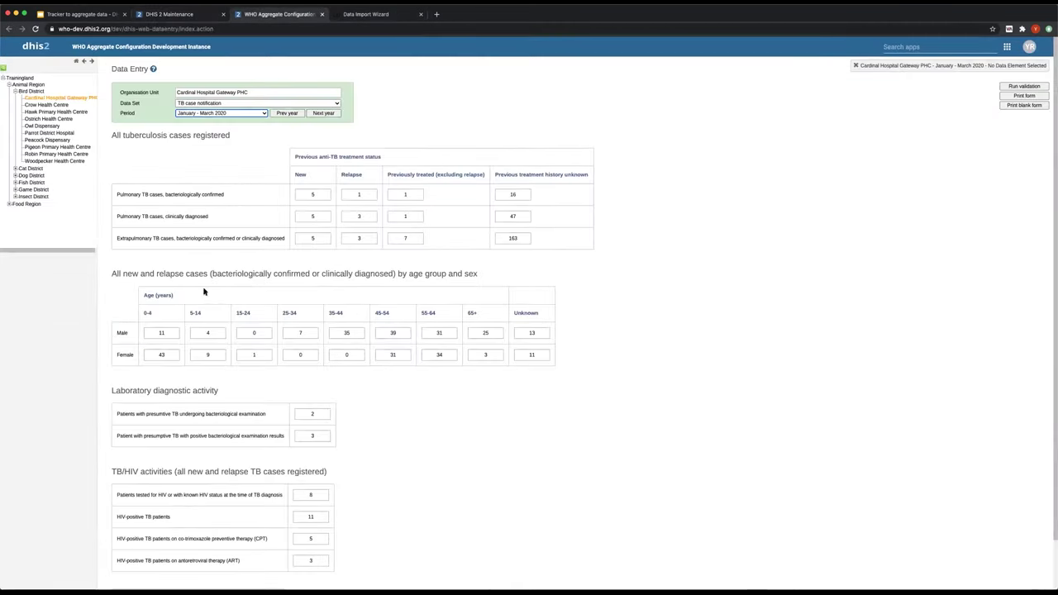
{"action": "left_click", "coordinate": [96, 15]}
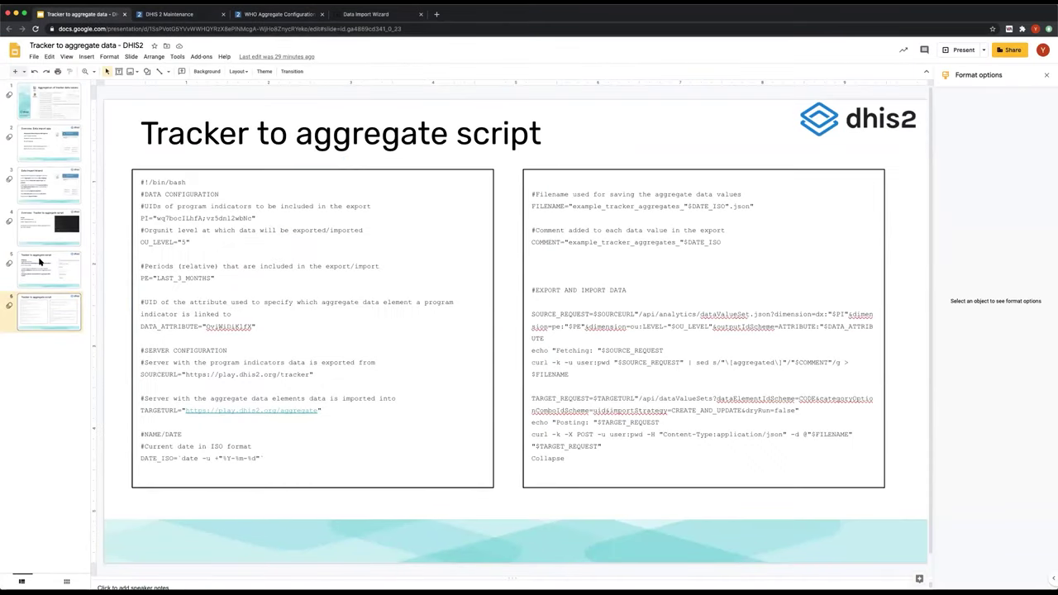
{"action": "left_click", "coordinate": [41, 262]}
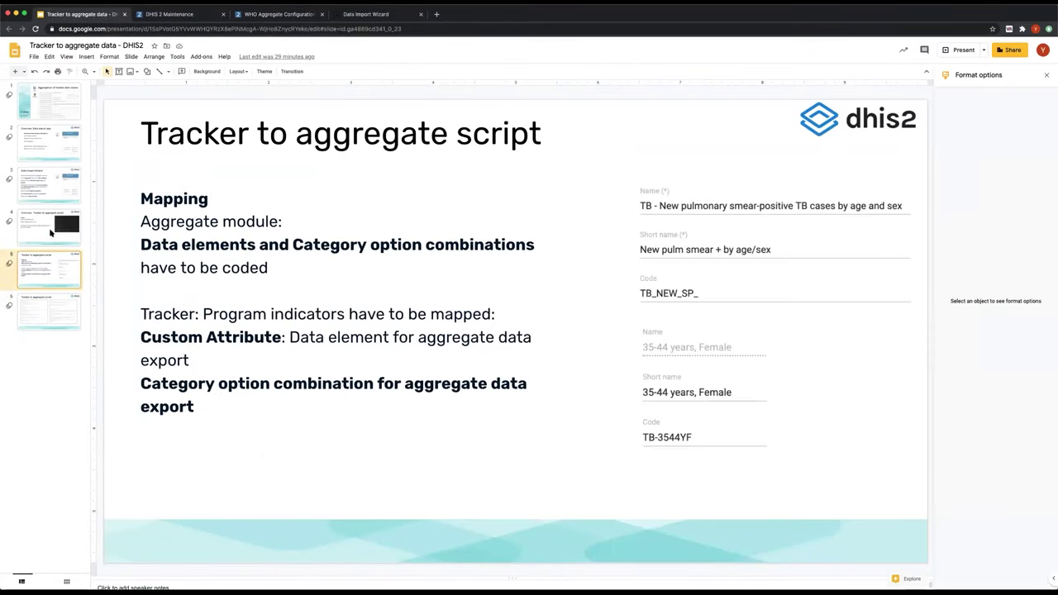
{"action": "left_click", "coordinate": [58, 306]}
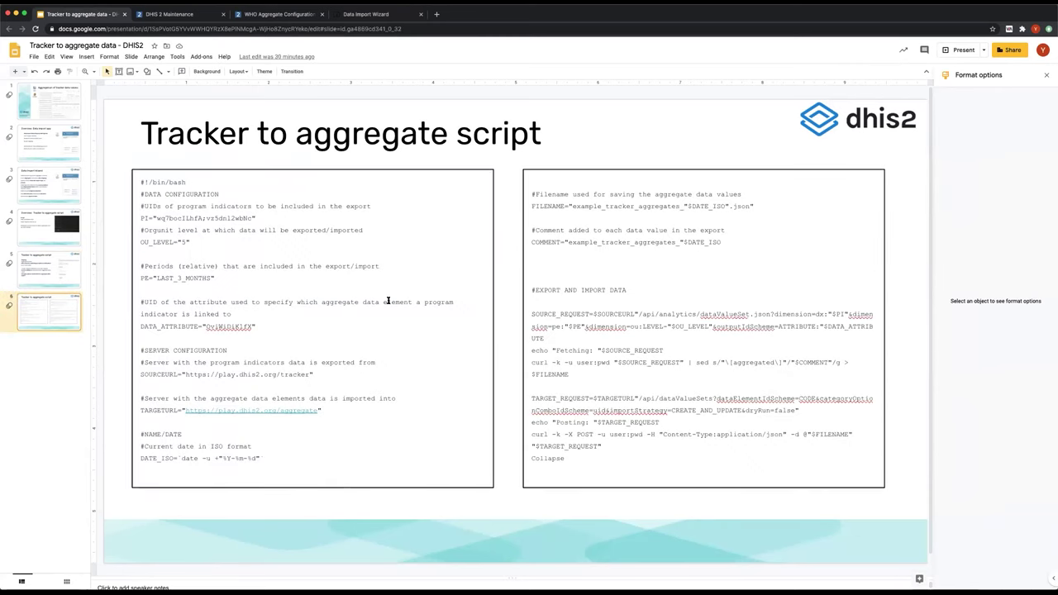
{"action": "left_click", "coordinate": [188, 199]}
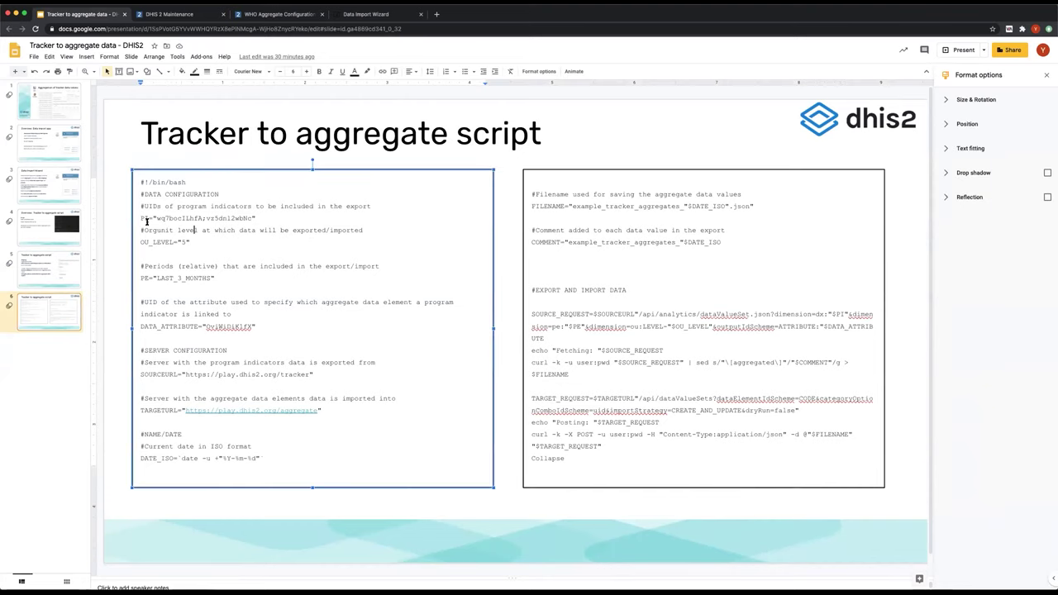
{"action": "left_click", "coordinate": [169, 218]}
{"action": "left_click_drag", "start_coordinate": [157, 217], "coordinate": [252, 217]}
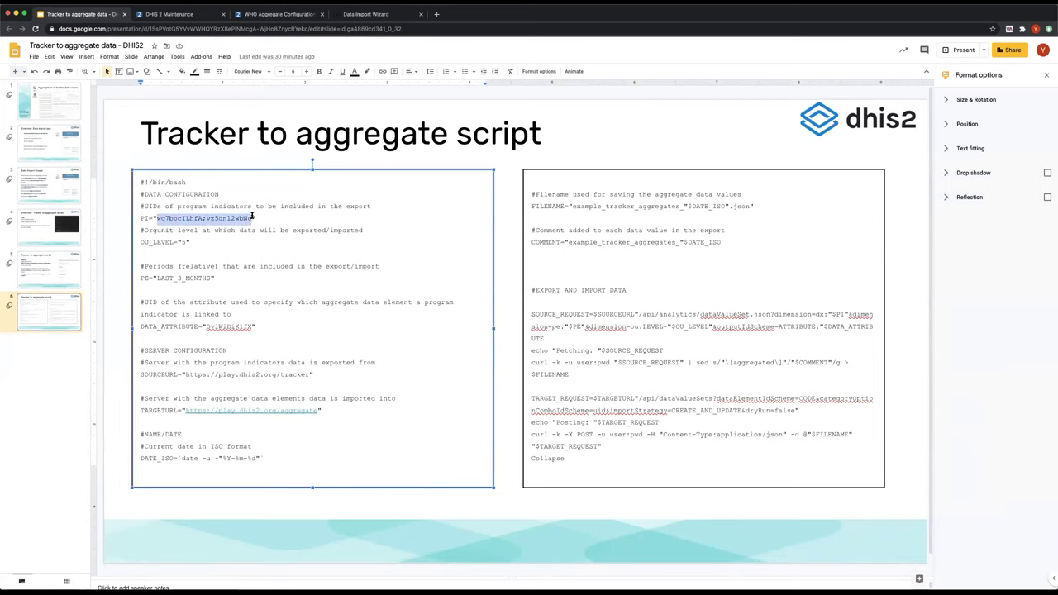
{"action": "left_click", "coordinate": [209, 241]}
{"action": "left_click_drag", "start_coordinate": [140, 242], "coordinate": [189, 242]}
{"action": "left_click", "coordinate": [195, 242]}
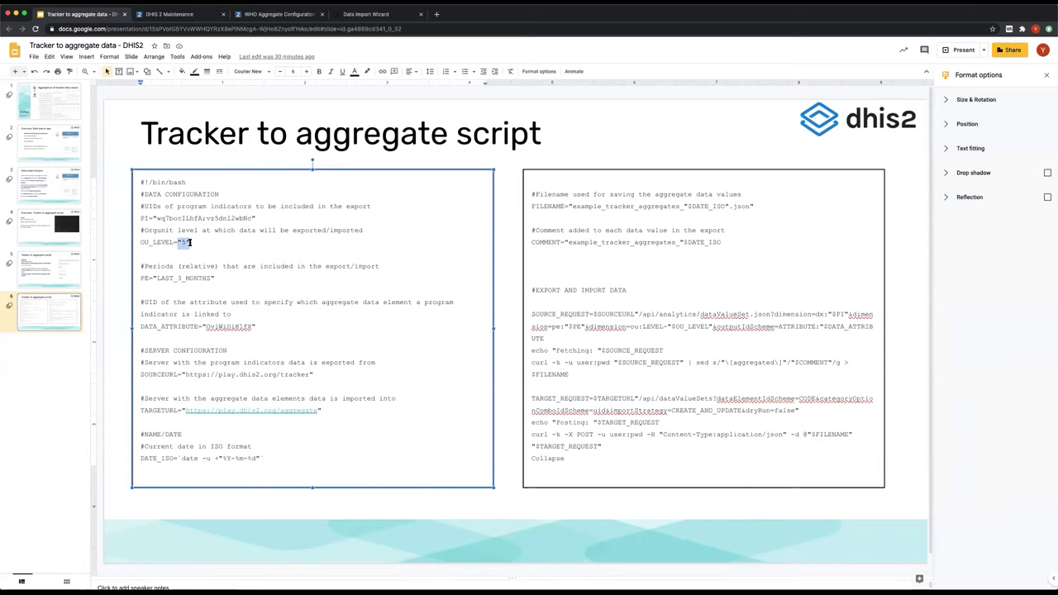
{"action": "scroll", "coordinate": [196, 272], "scroll_direction": "down", "scroll_amount": 1}
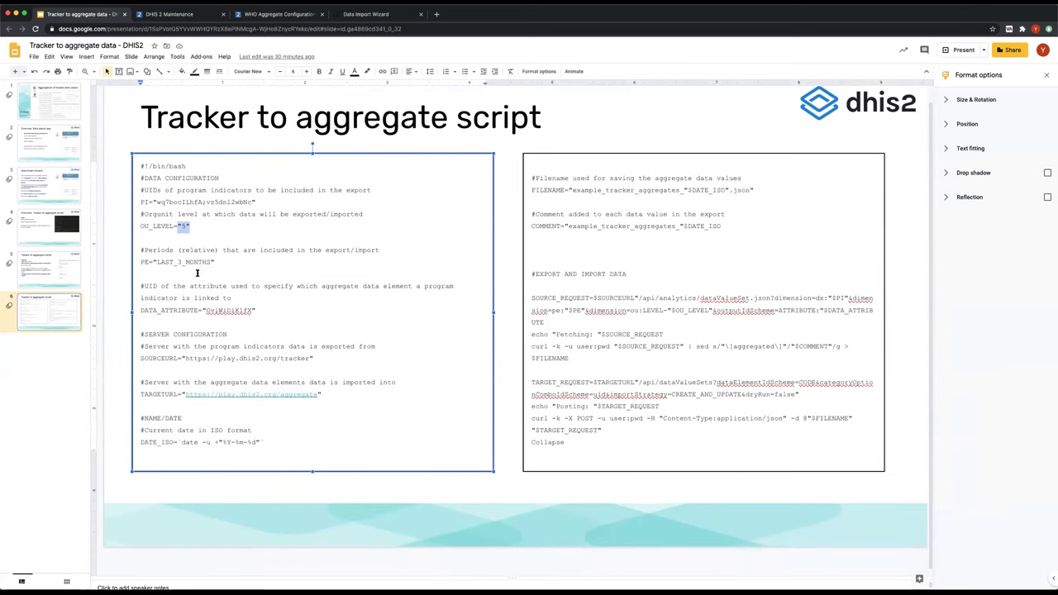
{"action": "left_click_drag", "start_coordinate": [157, 256], "coordinate": [212, 256]}
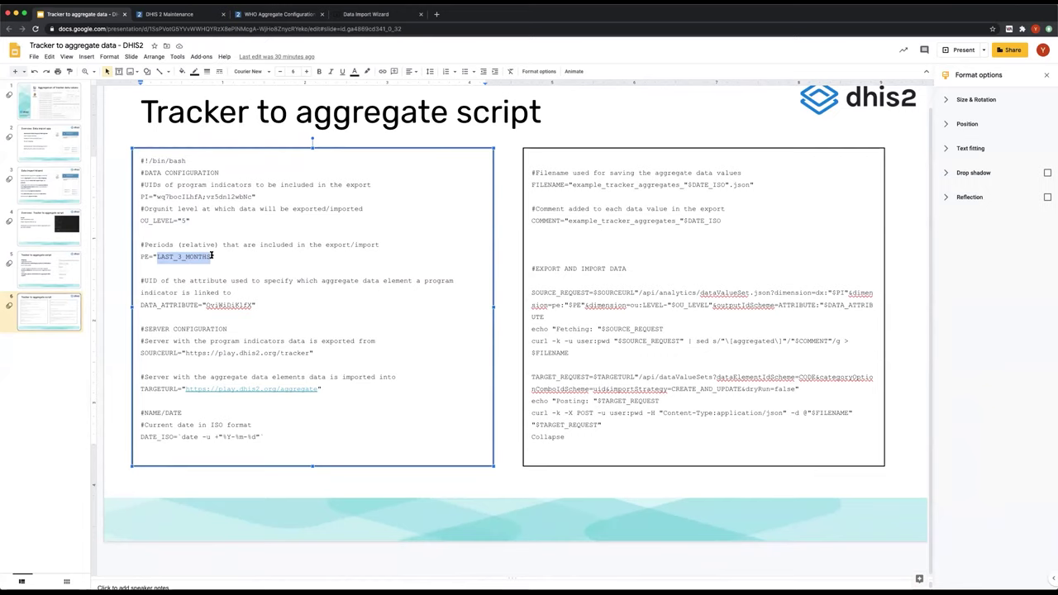
{"action": "left_click", "coordinate": [197, 305]}
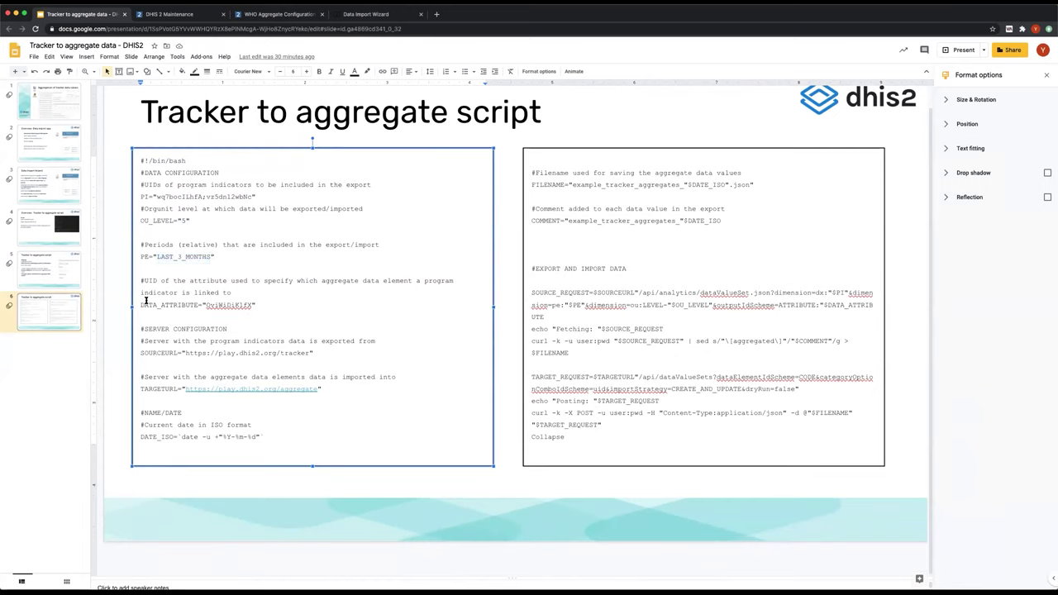
{"action": "left_click", "coordinate": [190, 303]}
{"action": "left_click_drag", "start_coordinate": [206, 305], "coordinate": [252, 305]}
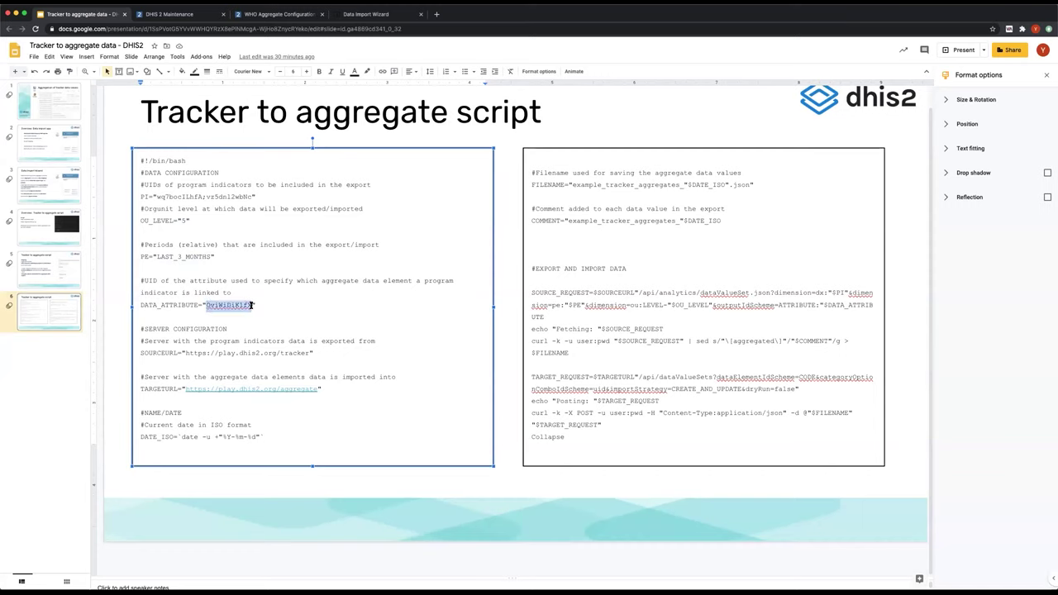
{"action": "left_click", "coordinate": [170, 353]}
{"action": "key", "text": "Up"}
{"action": "key", "text": "Right"}
{"action": "key", "text": "Right"}
{"action": "key", "text": "Right"}
{"action": "left_click", "coordinate": [153, 351]}
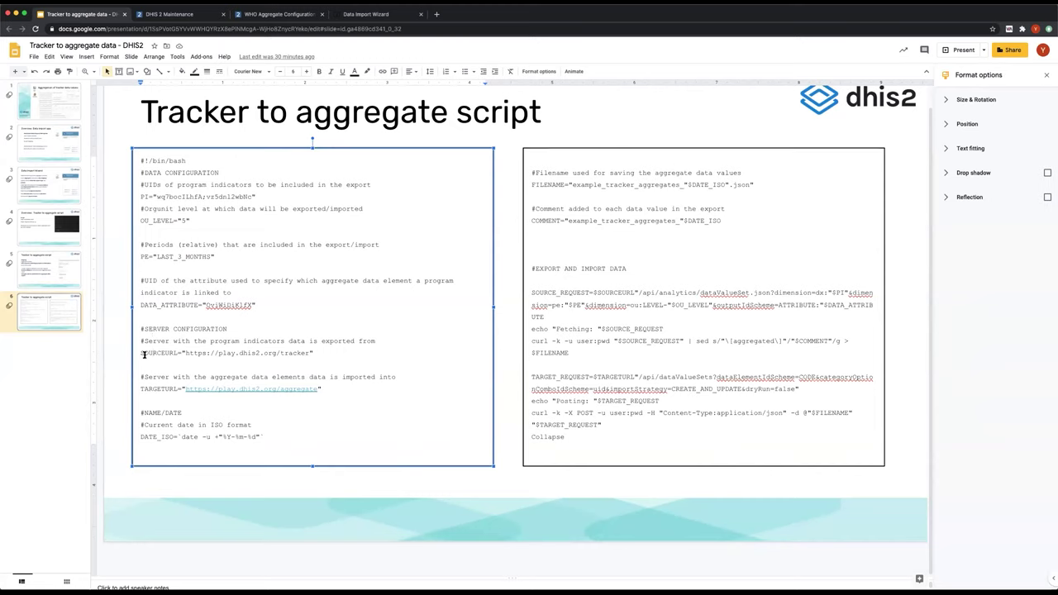
{"action": "key", "text": "Right"}
{"action": "key", "text": "Right"}
{"action": "key", "text": "Right"}
{"action": "key", "text": "Right"}
{"action": "key", "text": "Right"}
{"action": "key", "text": "Right"}
{"action": "key", "text": "Right"}
{"action": "key", "text": "Right"}
{"action": "left_click_drag", "start_coordinate": [186, 353], "coordinate": [309, 351]}
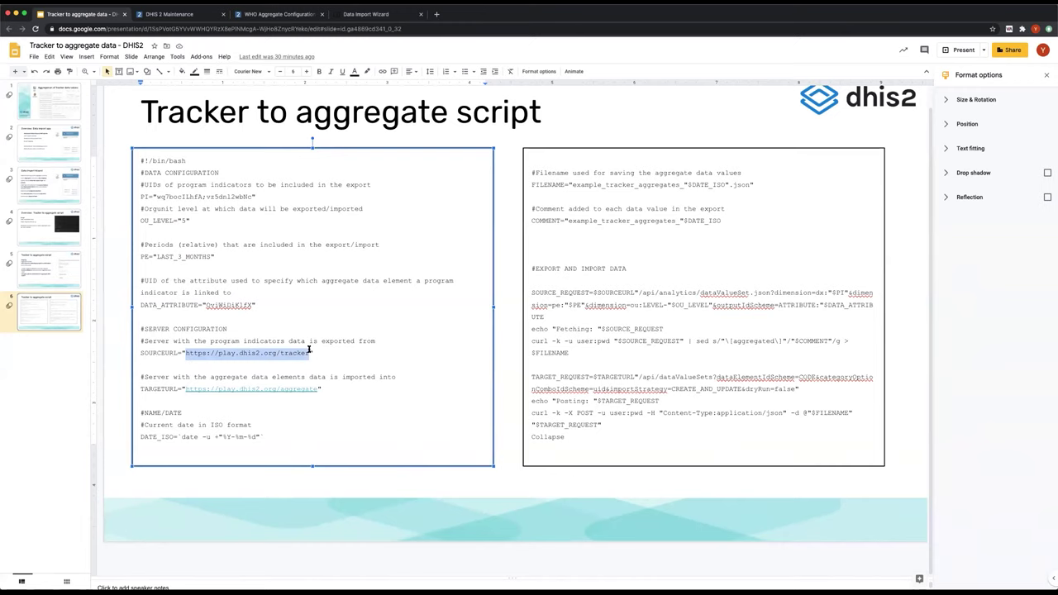
{"action": "left_click", "coordinate": [189, 389]}
{"action": "left_click", "coordinate": [174, 390]}
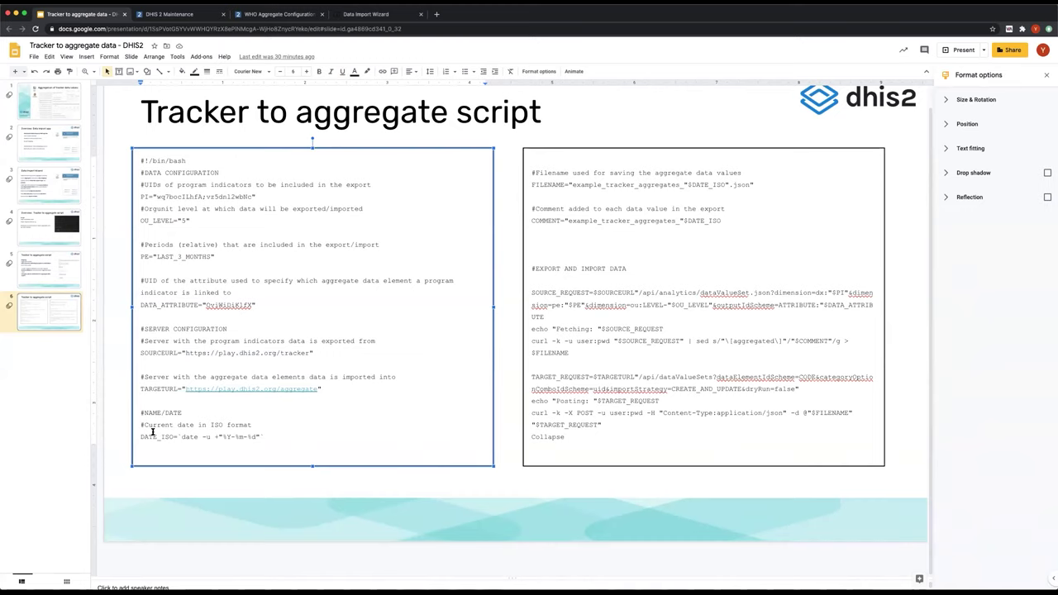
{"action": "left_click", "coordinate": [195, 425]}
{"action": "left_click", "coordinate": [563, 185]}
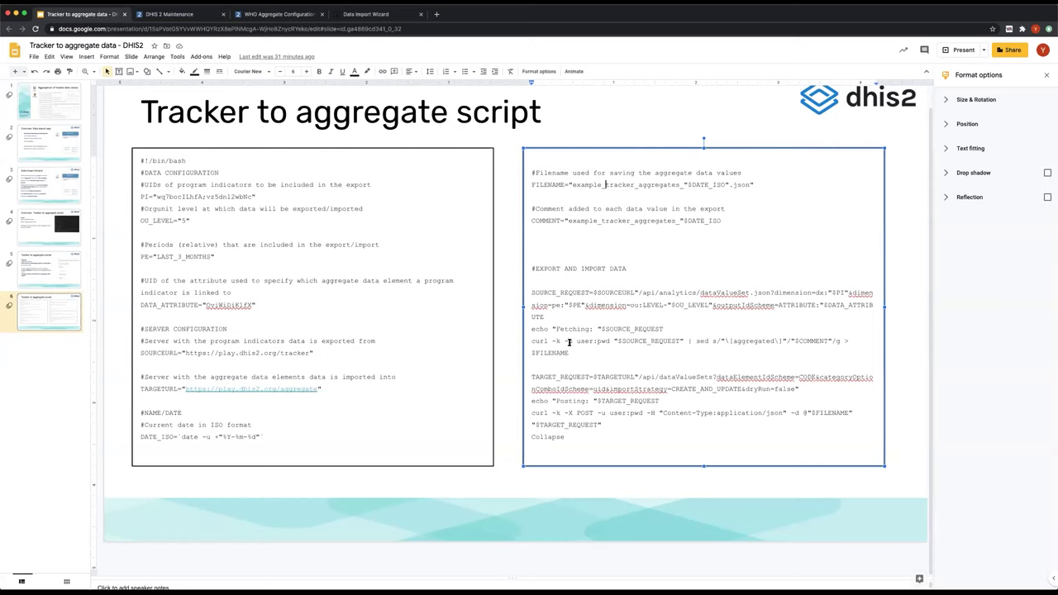
{"action": "left_click_drag", "start_coordinate": [577, 342], "coordinate": [608, 341]}
{"action": "left_click", "coordinate": [393, 443]}
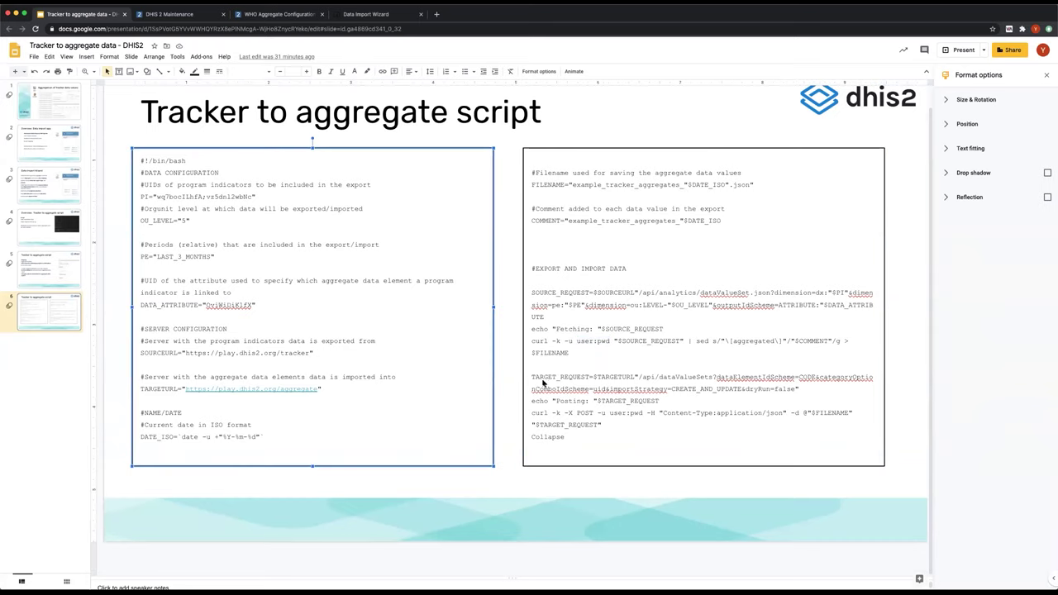
{"action": "left_click", "coordinate": [512, 364]}
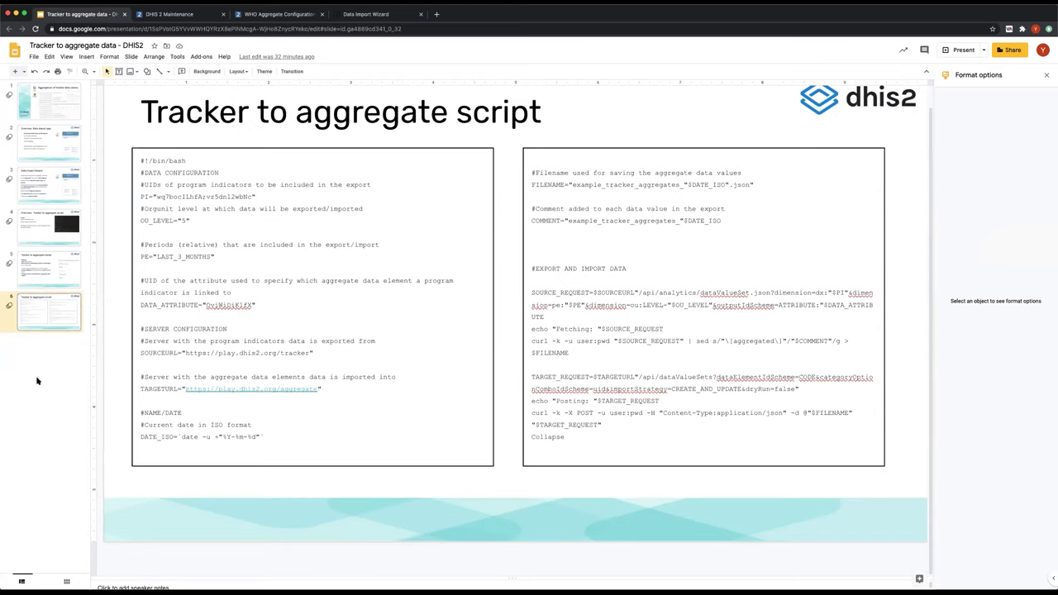
- From slide 2, open the Data Import Wizard's Schedules page and cancel a new schedule
{"action": "left_click", "coordinate": [48, 144]}
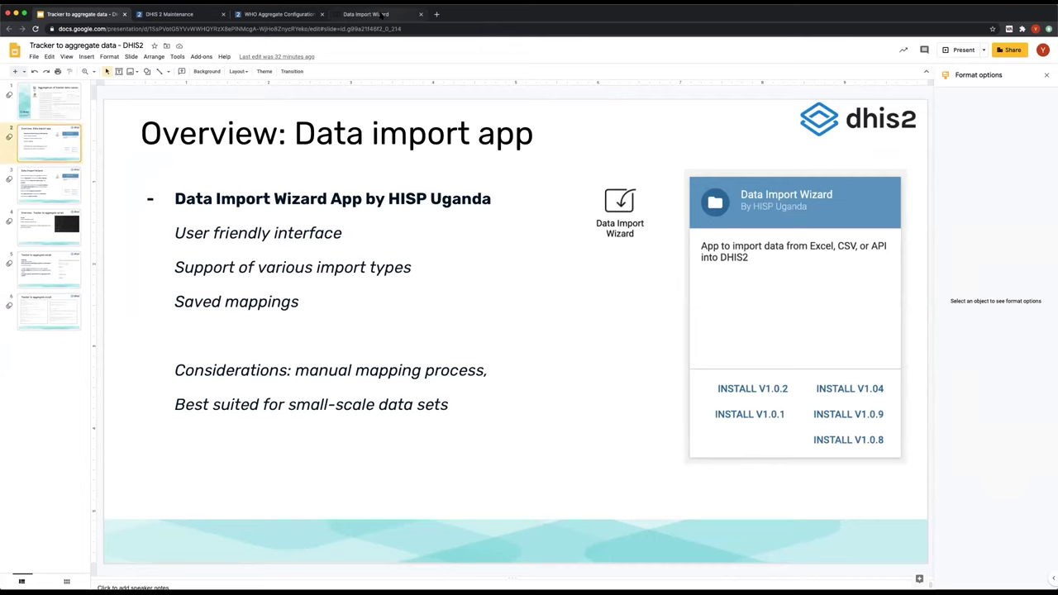
{"action": "left_click", "coordinate": [368, 15]}
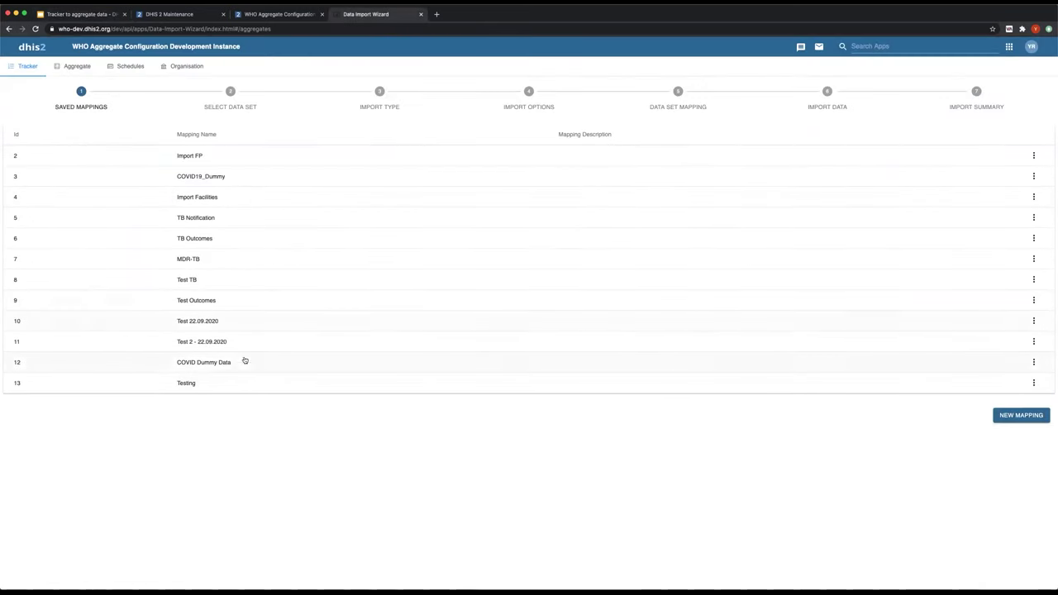
{"action": "left_click", "coordinate": [139, 66]}
{"action": "left_click", "coordinate": [32, 125]}
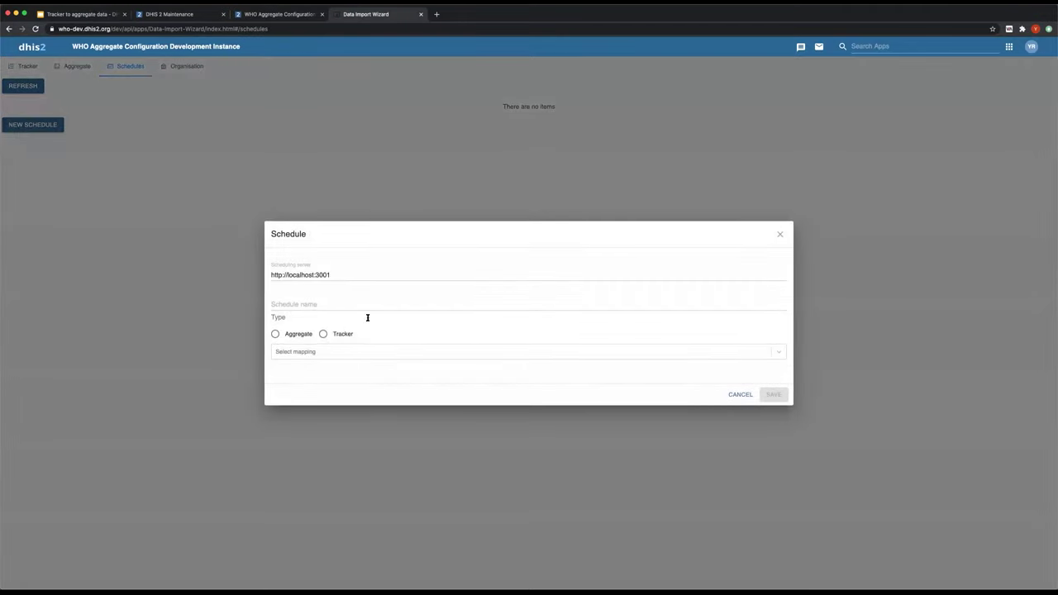
{"action": "left_click", "coordinate": [741, 396]}
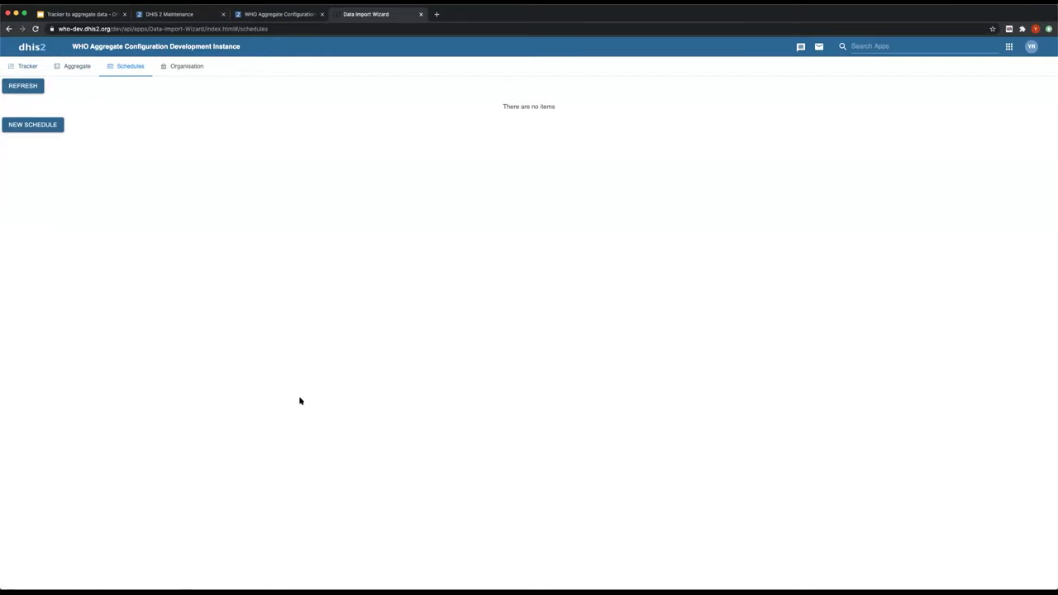
{"action": "left_click", "coordinate": [24, 86]}
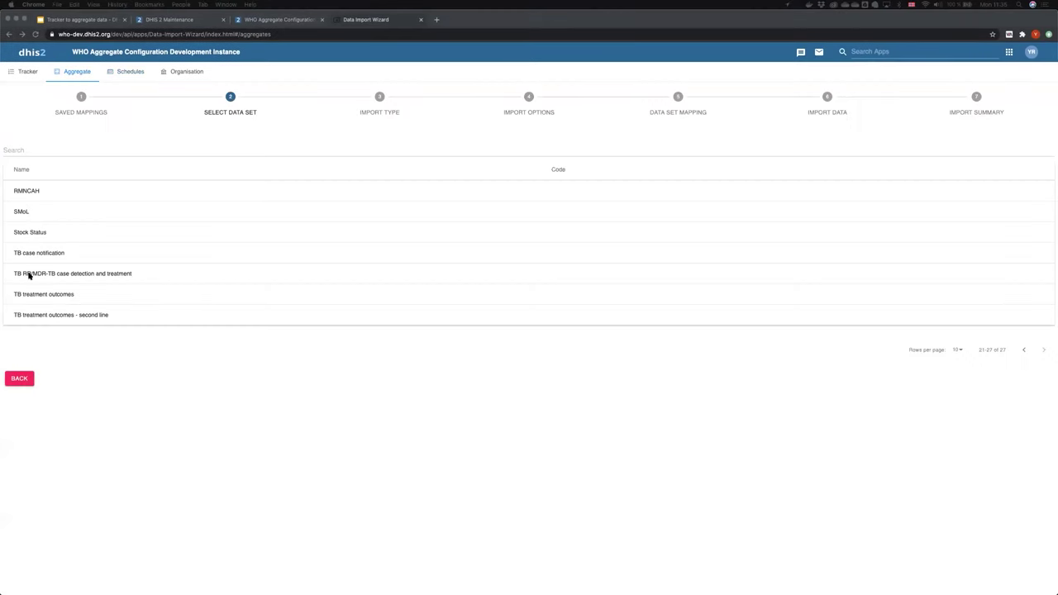
- Choose TB case notification, set import type DHIS2 Indicators to DHIS2 Data Set, tick Aggregate Indicators
{"action": "left_click", "coordinate": [37, 254]}
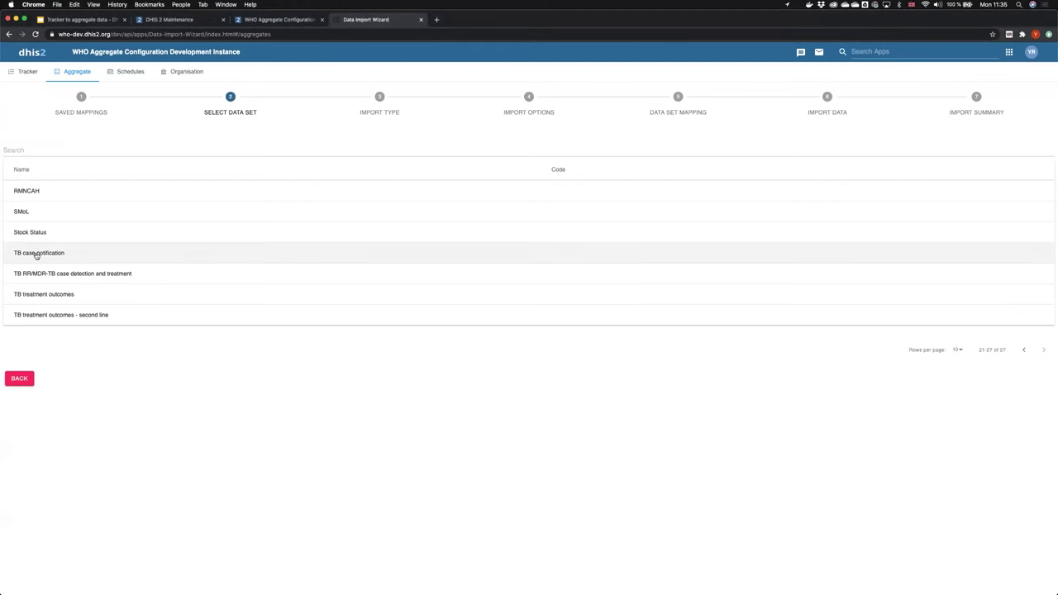
{"action": "left_click", "coordinate": [32, 207]}
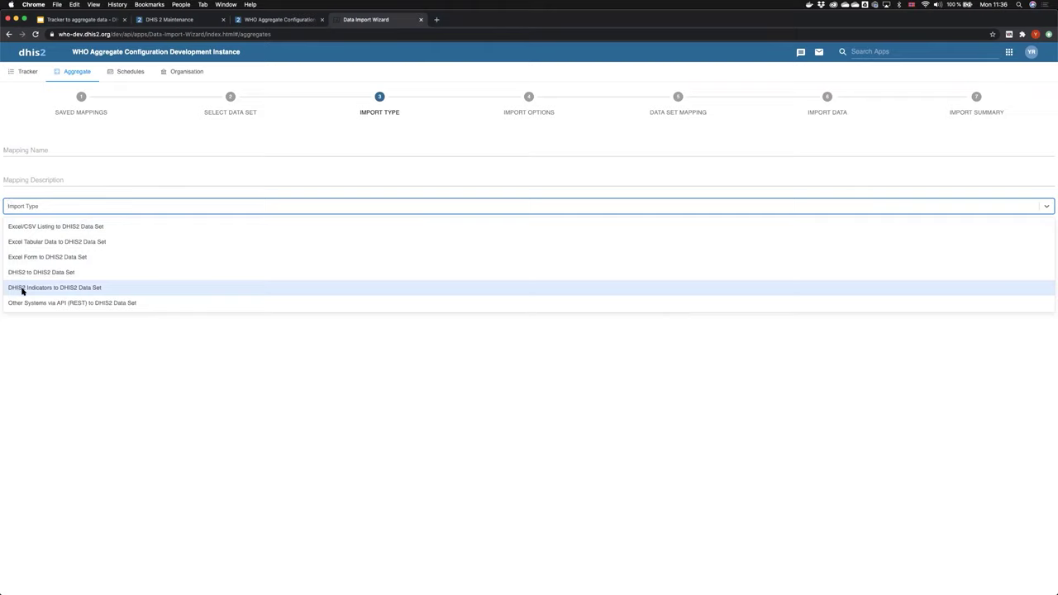
{"action": "left_click", "coordinate": [20, 289]}
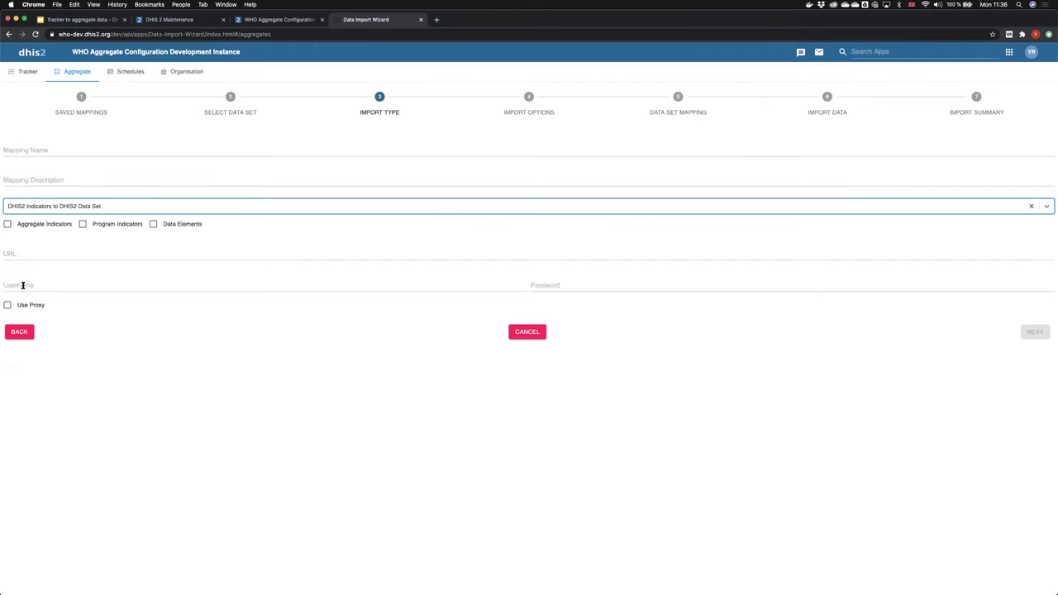
{"action": "left_click", "coordinate": [9, 228]}
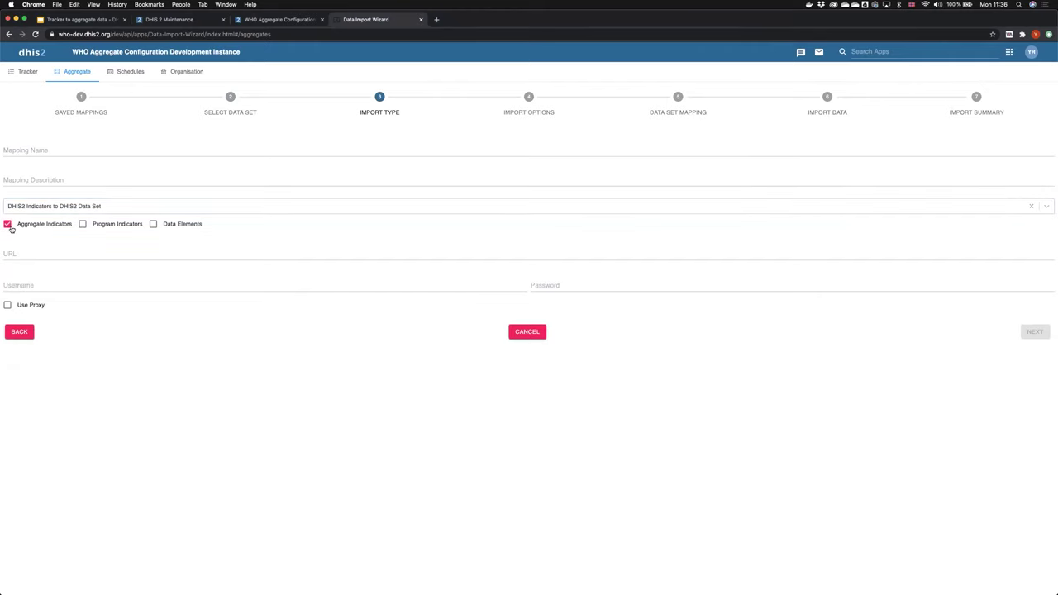